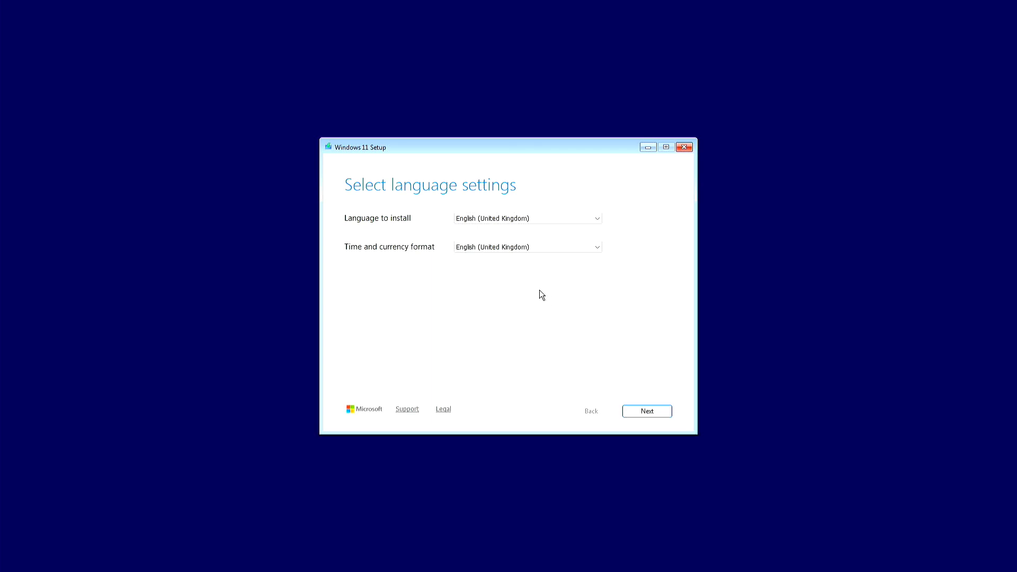
# - Keep English (United Kingdom) for time and currency format and keyboard, advancing to Select setup option
pyautogui.click(509, 252)
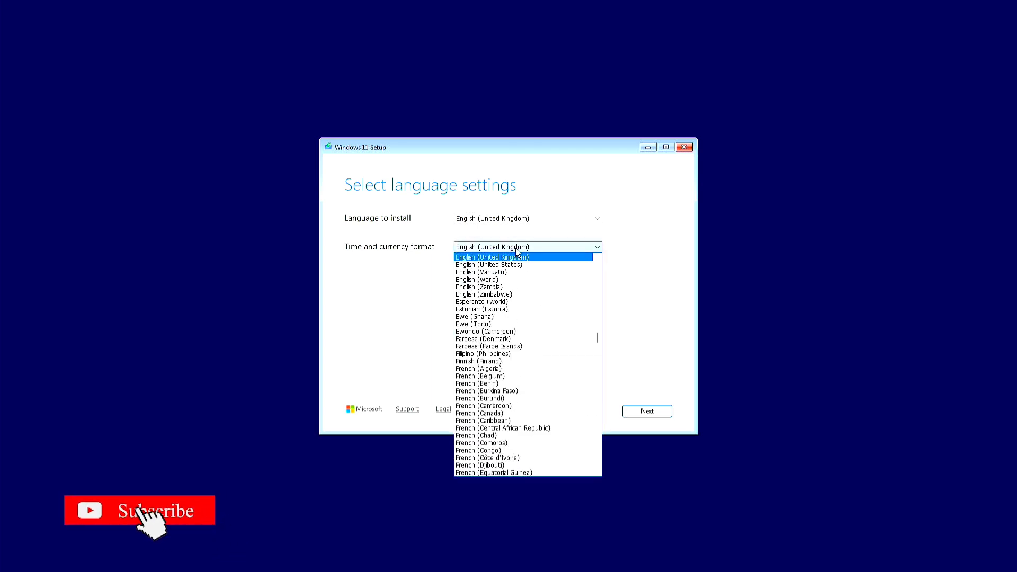
pyautogui.click(426, 289)
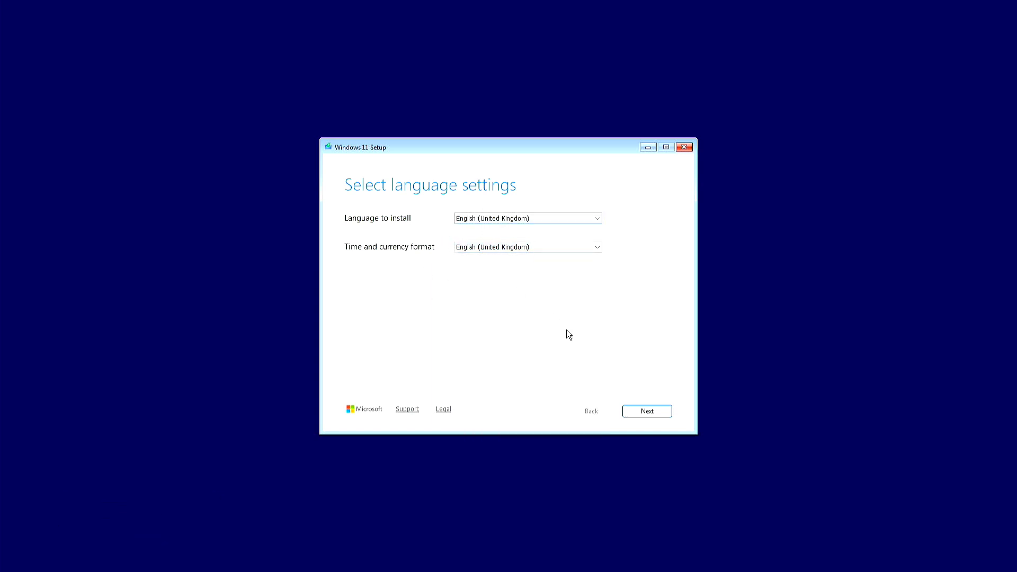
pyautogui.click(638, 412)
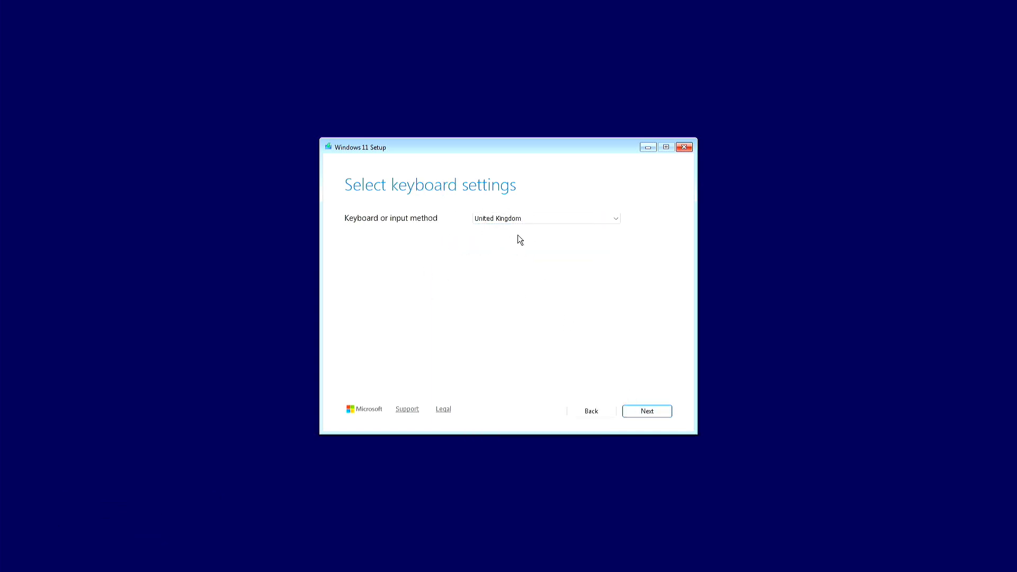
pyautogui.click(631, 410)
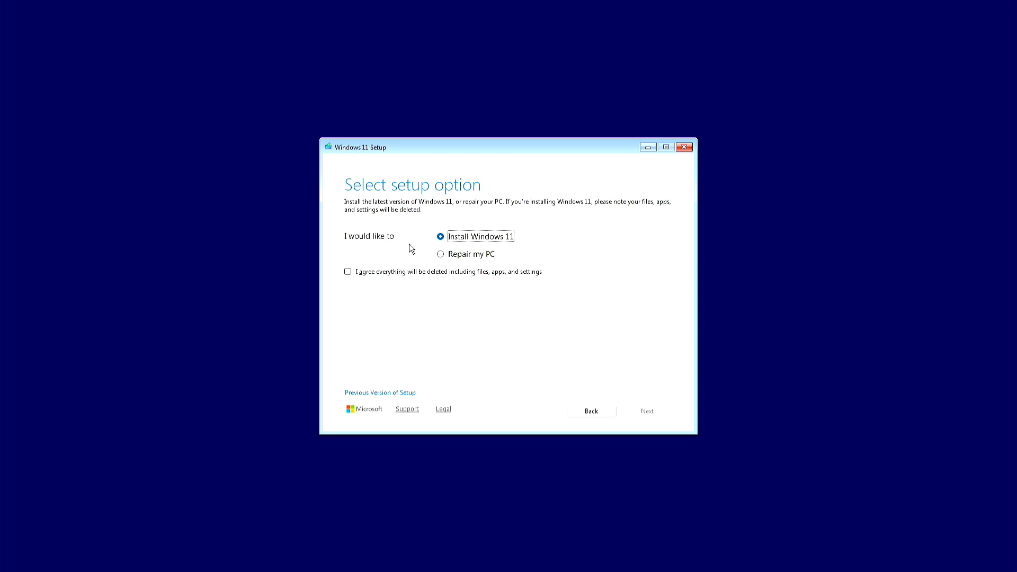
# - Agree that all files, apps and settings get deleted, then scroll through and accept the licence terms
pyautogui.click(348, 272)
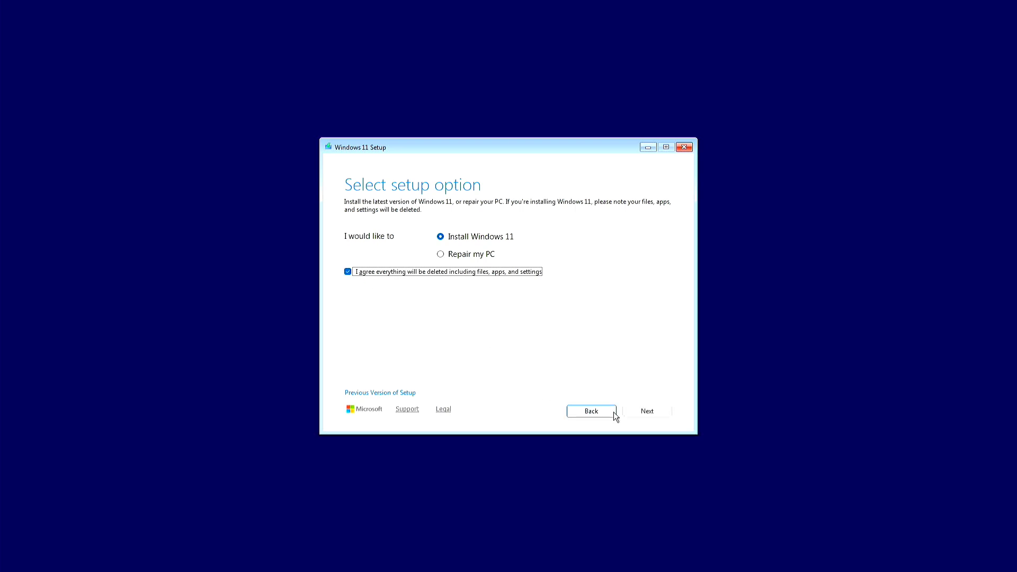
pyautogui.click(634, 416)
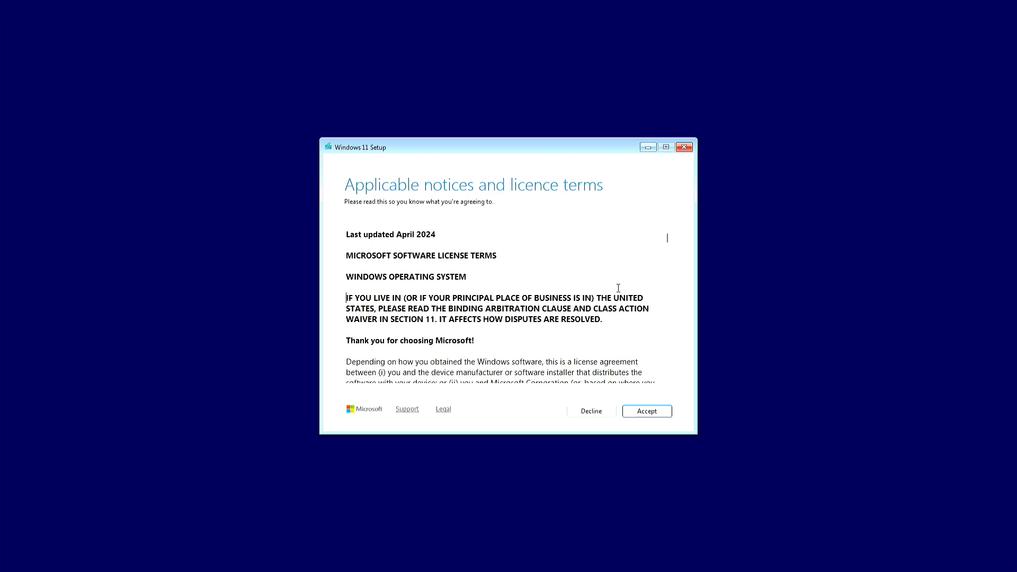
pyautogui.press('Down')
pyautogui.press('Down')
pyautogui.press('Down')
pyautogui.press('Down')
pyautogui.press('Down')
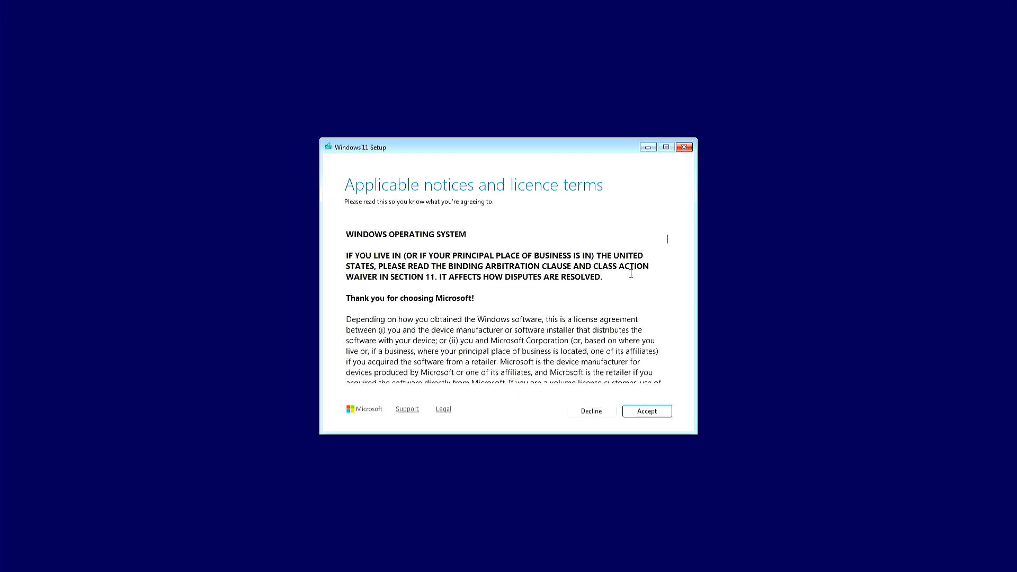
pyautogui.press('Down')
pyautogui.press('Down')
pyautogui.press('Down')
pyautogui.press('Down')
pyautogui.press('Down')
pyautogui.press('Down')
pyautogui.press('Down')
pyautogui.press('Down')
pyautogui.press('Down')
pyautogui.press('Down')
pyautogui.press('Down')
pyautogui.press('Down')
pyautogui.press('Down')
pyautogui.press('Down')
pyautogui.press('Down')
pyautogui.press('Down')
pyautogui.press('Down')
pyautogui.press('Down')
pyautogui.press('Down')
pyautogui.press('Down')
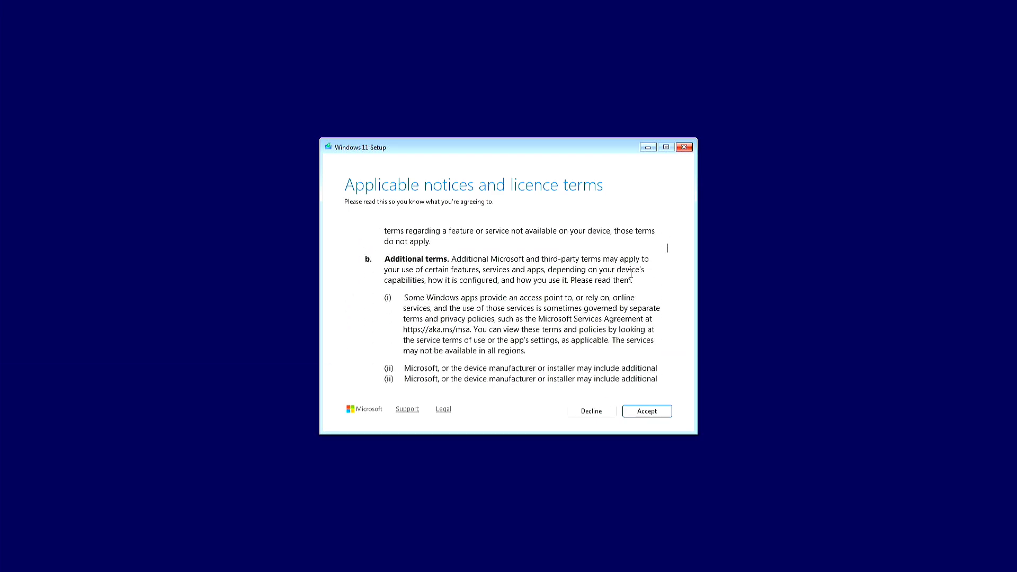
pyautogui.press('Down')
pyautogui.press('Down')
pyautogui.press('Down')
pyautogui.press('Down')
pyautogui.press('Down')
pyautogui.press('Down')
pyautogui.press('Down')
pyautogui.press('Down')
pyautogui.press('Down')
pyautogui.press('Down')
pyautogui.press('Down')
pyautogui.press('Down')
pyautogui.press('Down')
pyautogui.press('Down')
pyautogui.press('Down')
pyautogui.press('Down')
pyautogui.press('Down')
pyautogui.press('Down')
pyautogui.press('Down')
pyautogui.press('Down')
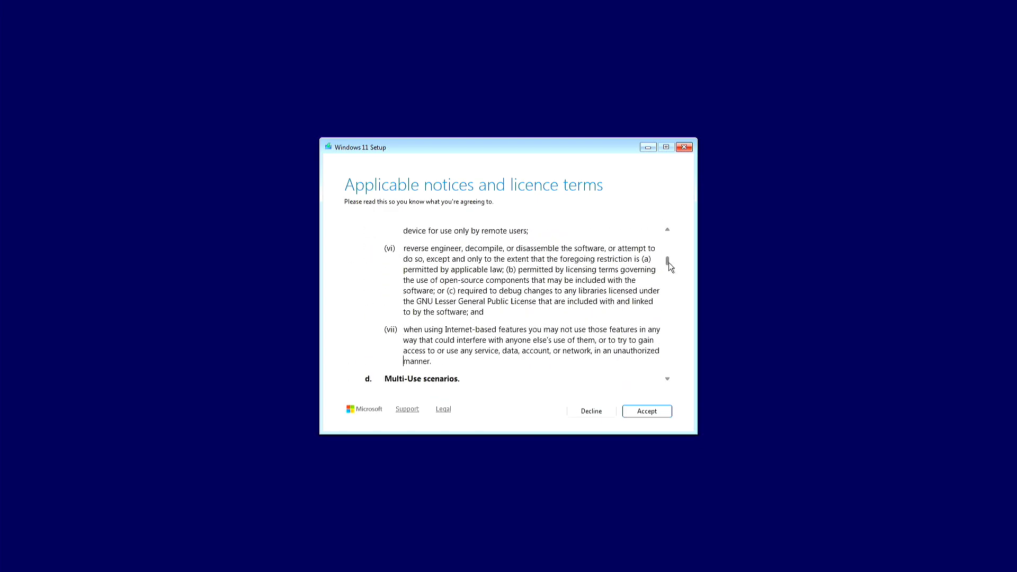
pyautogui.moveTo(667, 262); pyautogui.dragTo(658, 384)
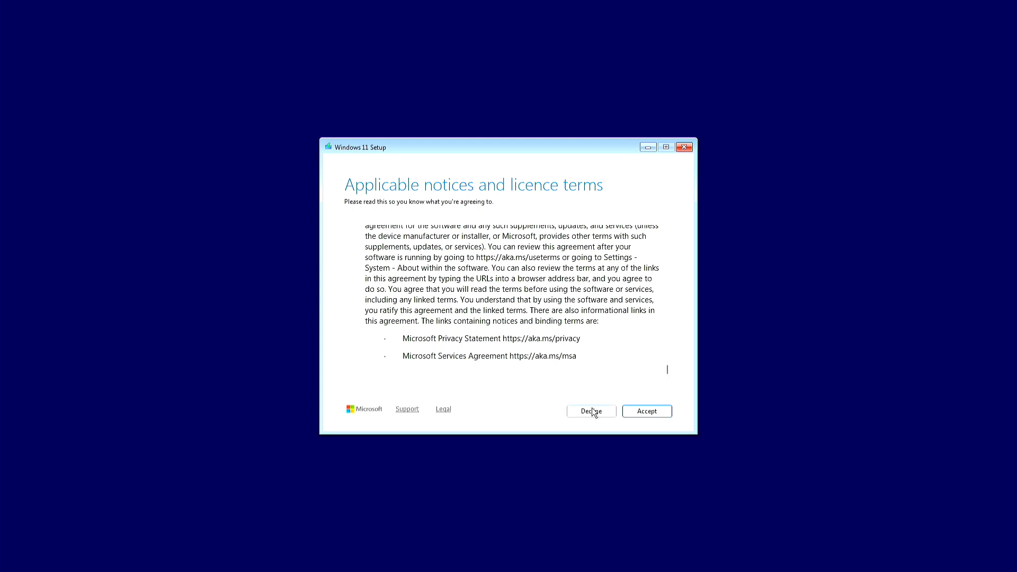
pyautogui.click(639, 416)
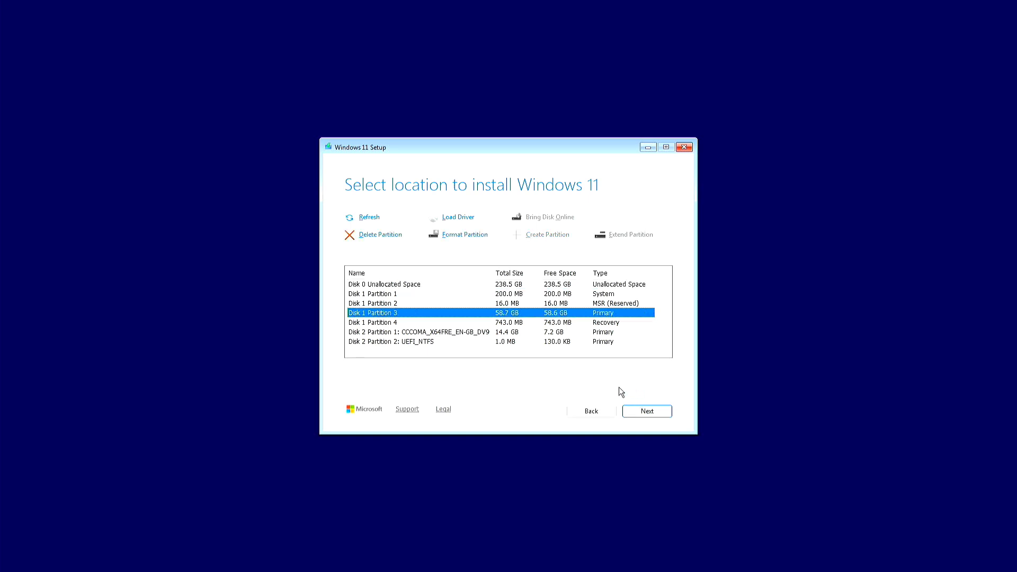
# - Install to Disk 1 Partition 3, then quit setup because it offers Windows 11 Home
pyautogui.click(643, 412)
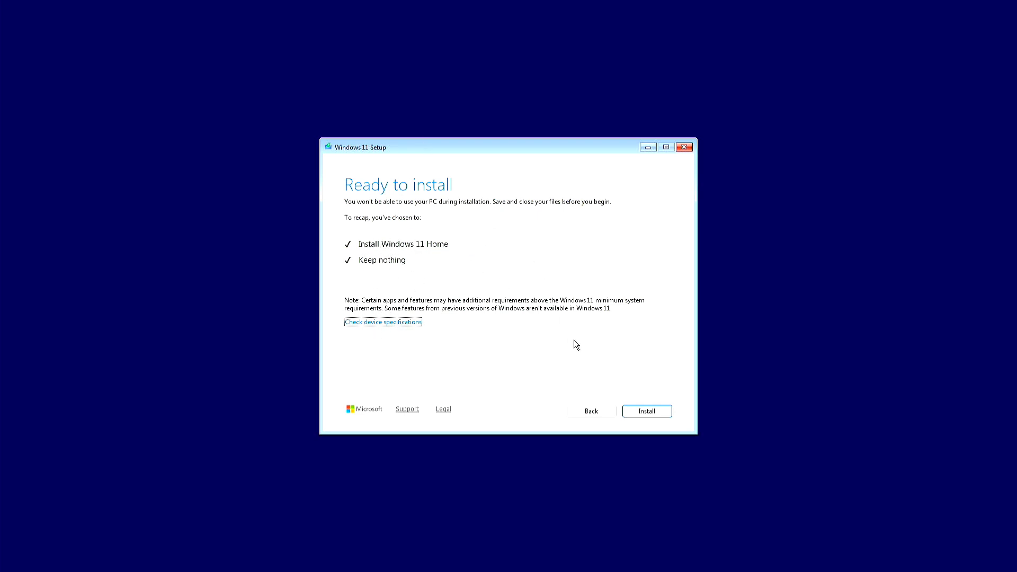
pyautogui.click(683, 149)
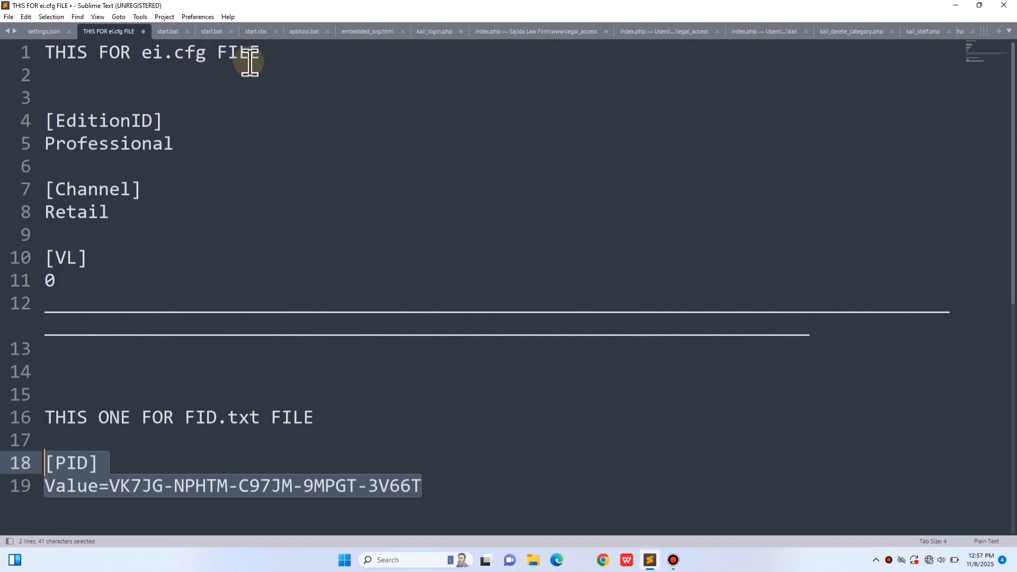
pyautogui.moveTo(212, 57); pyautogui.dragTo(141, 55)
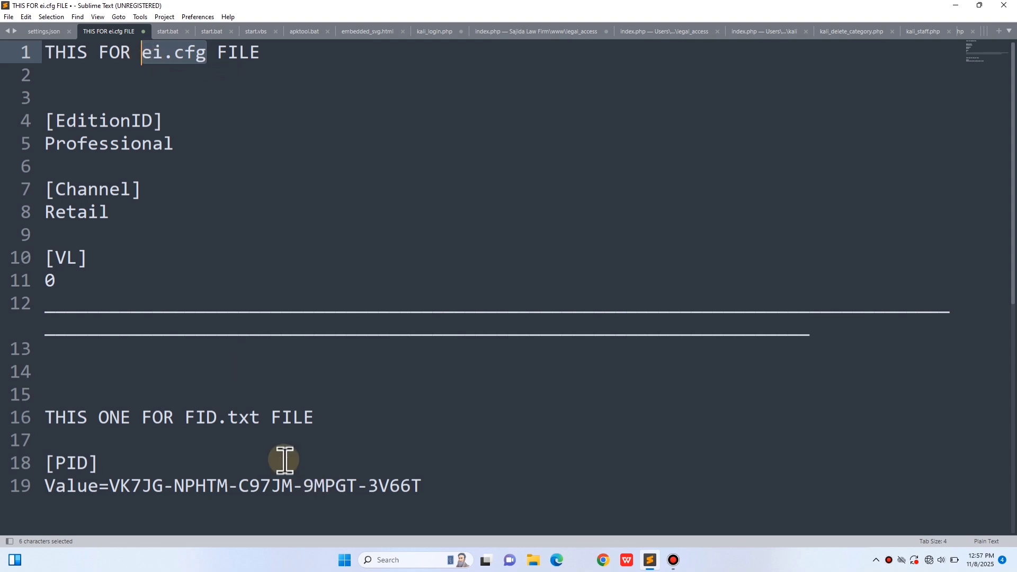
pyautogui.moveTo(260, 419); pyautogui.dragTo(195, 419)
pyautogui.click(260, 422)
pyautogui.click(162, 97)
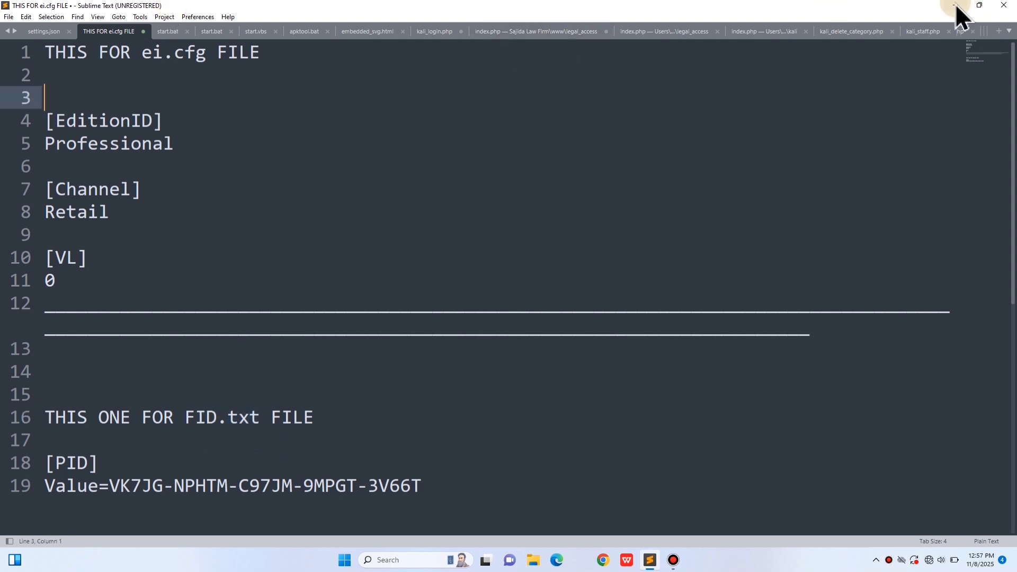
# - Create a new text document on the desktop named ei and move it further down
pyautogui.click(956, 7)
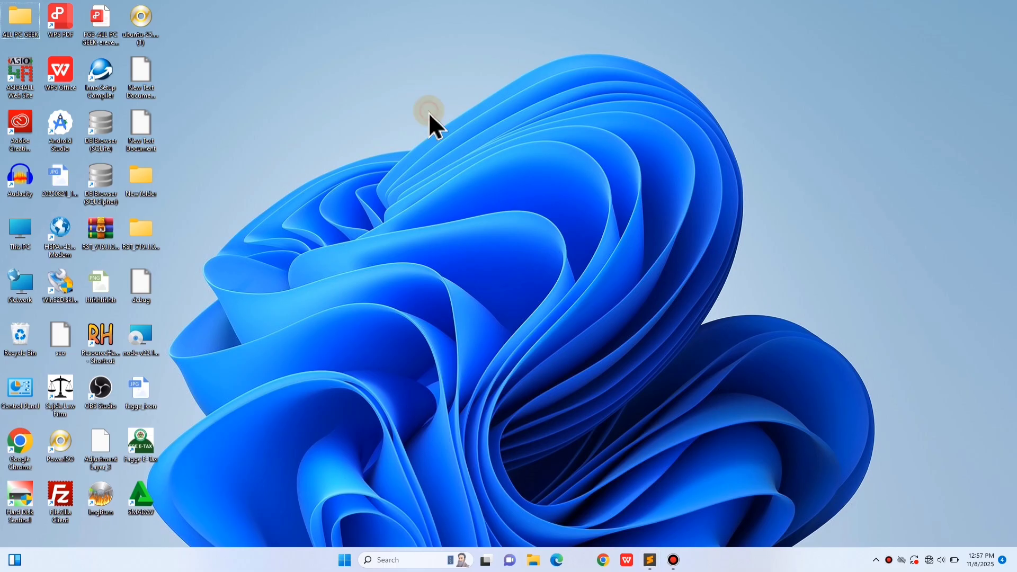
pyautogui.rightClick(430, 113)
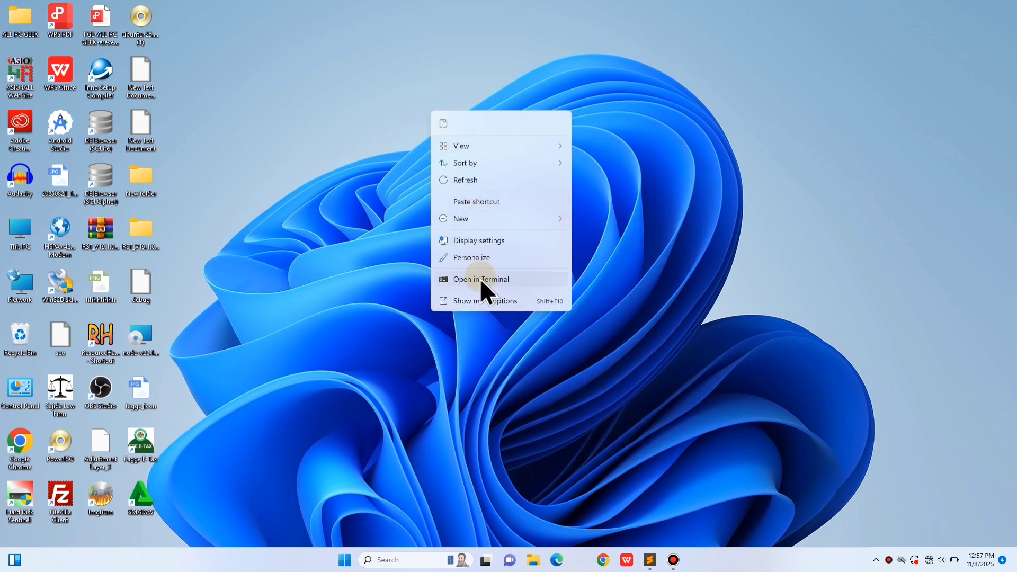
pyautogui.click(478, 302)
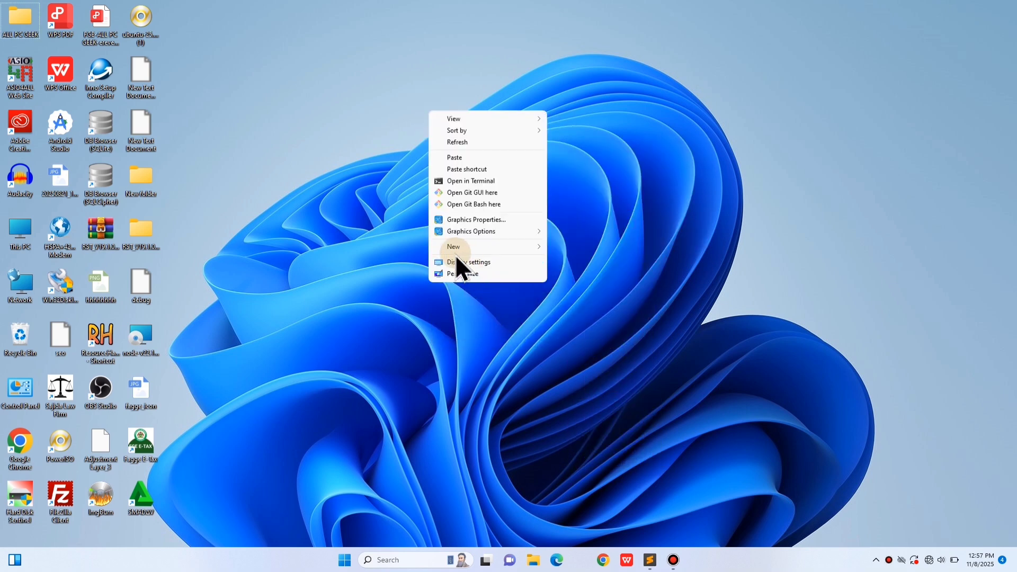
pyautogui.moveTo(482, 249)
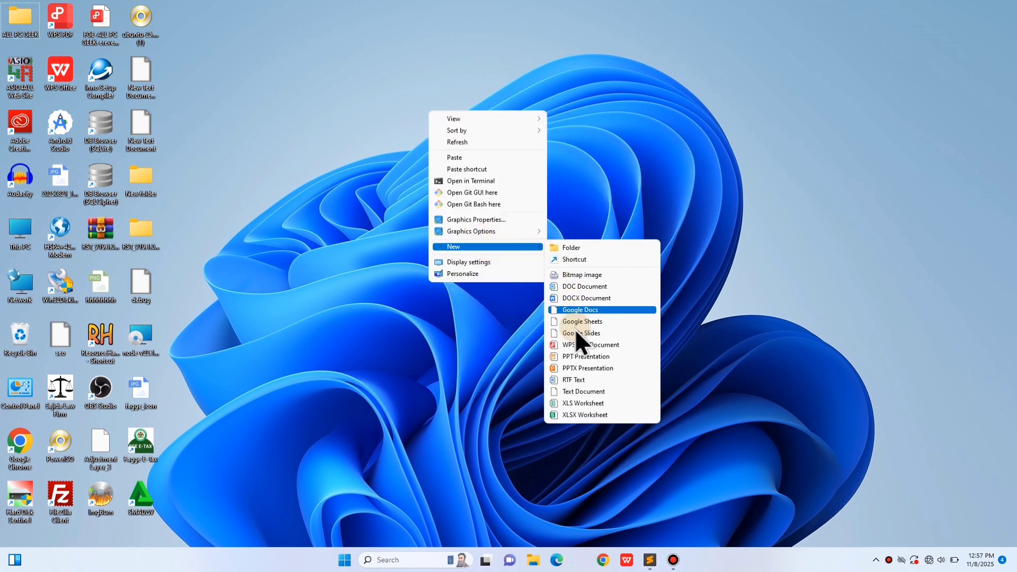
pyautogui.click(586, 392)
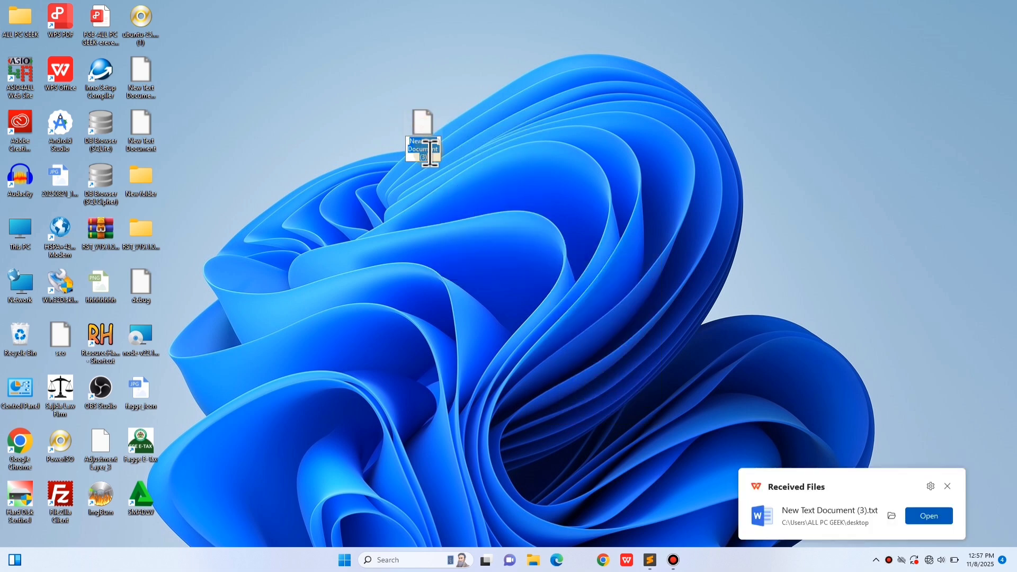
pyautogui.write('ei')
pyautogui.press('Return')
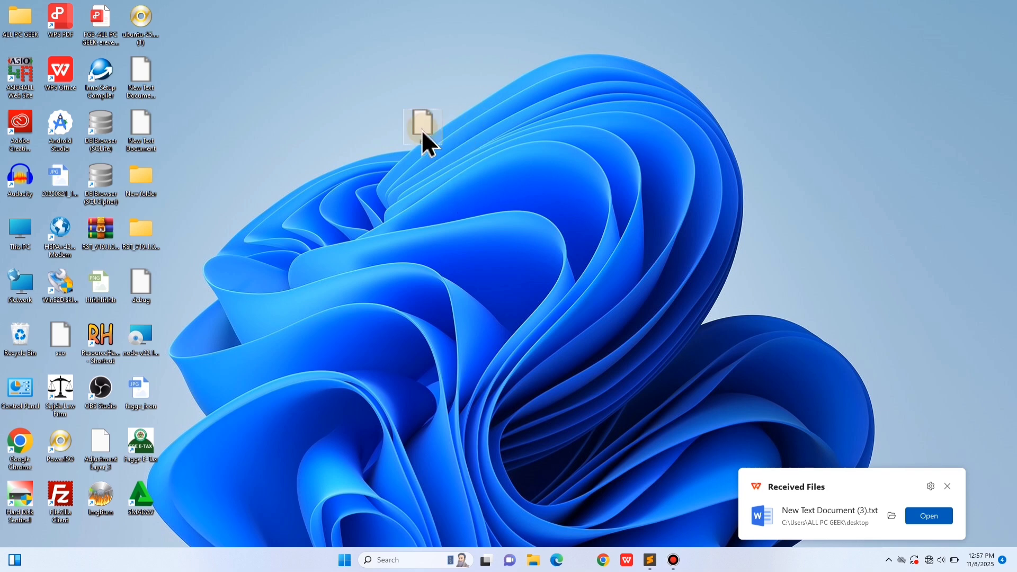
pyautogui.moveTo(422, 141); pyautogui.dragTo(609, 290)
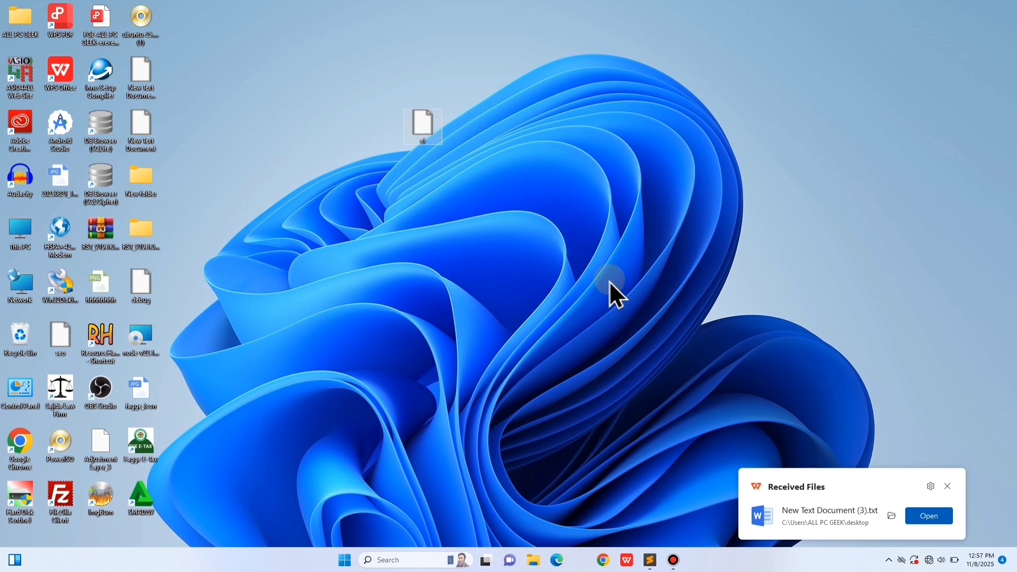
pyautogui.click(471, 242)
# - Create a second text document named FID and place the ei file beside it
pyautogui.rightClick(471, 242)
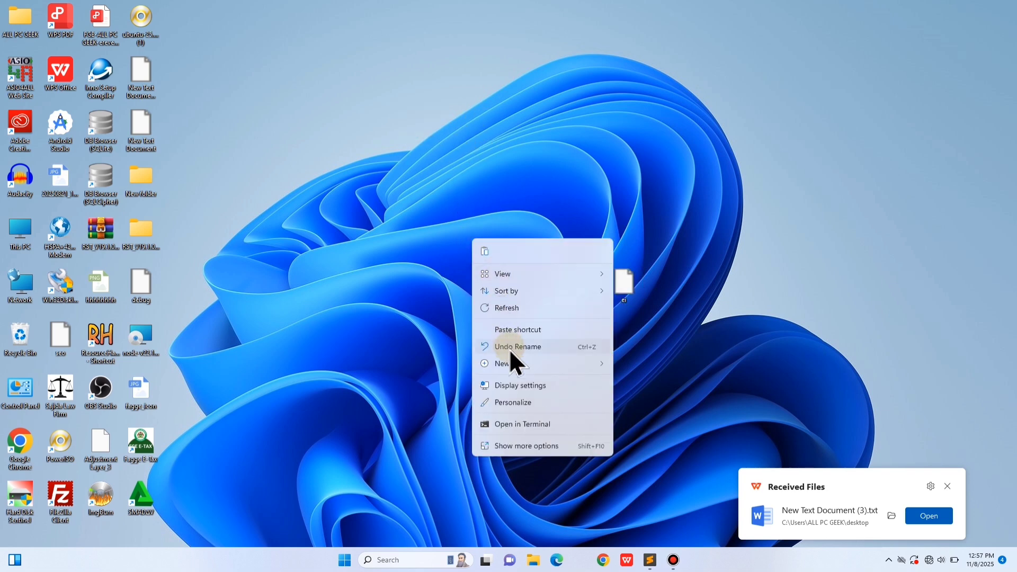
pyautogui.moveTo(528, 371)
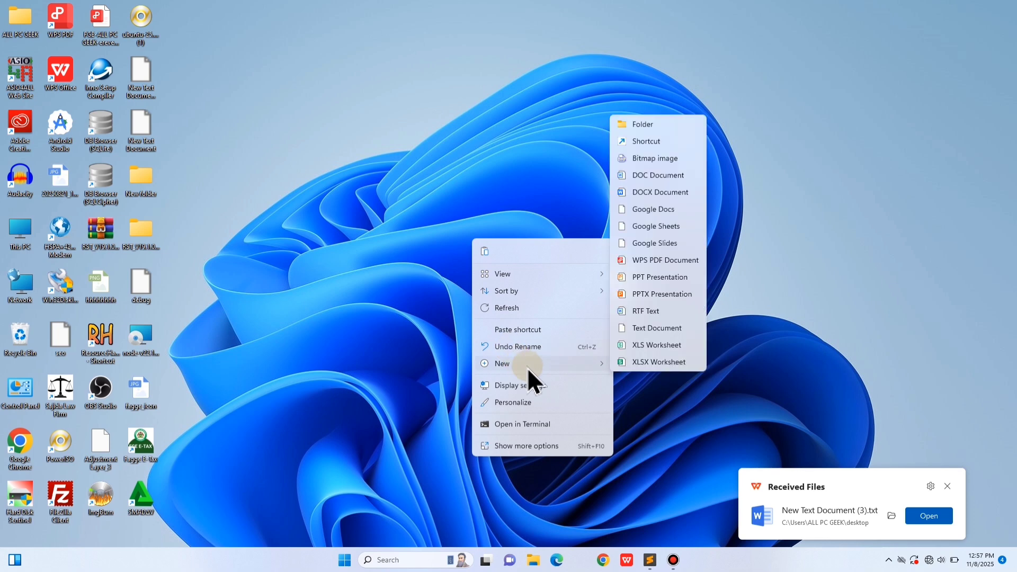
pyautogui.click(634, 331)
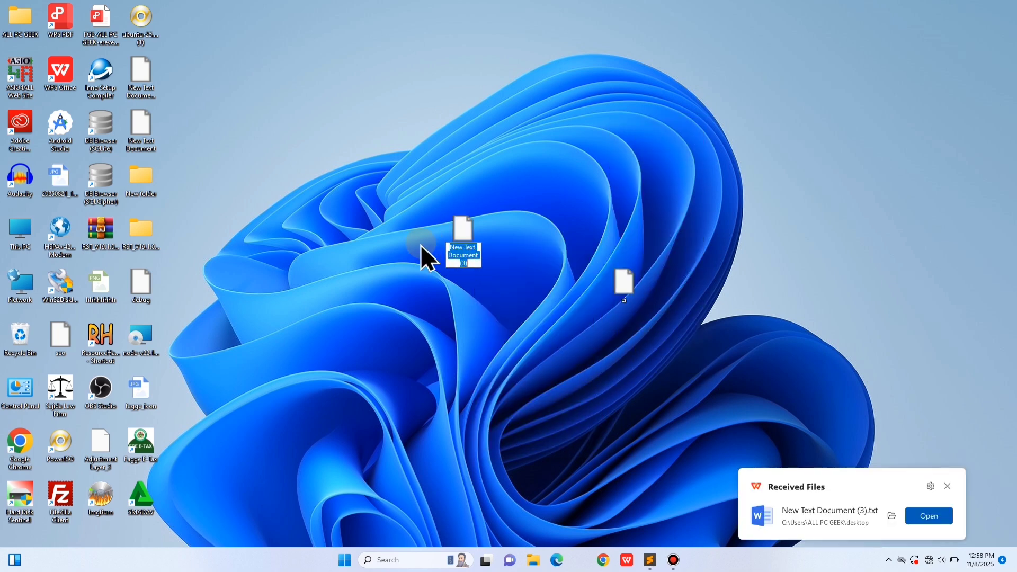
pyautogui.write('F')
pyautogui.write('l')
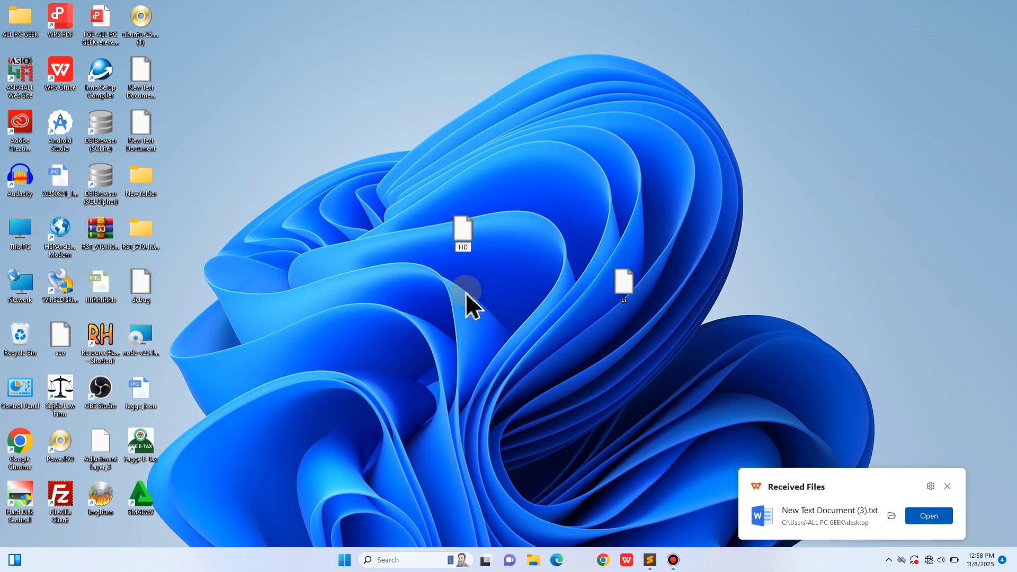
pyautogui.moveTo(463, 235); pyautogui.dragTo(561, 296)
pyautogui.moveTo(629, 287); pyautogui.dragTo(510, 301)
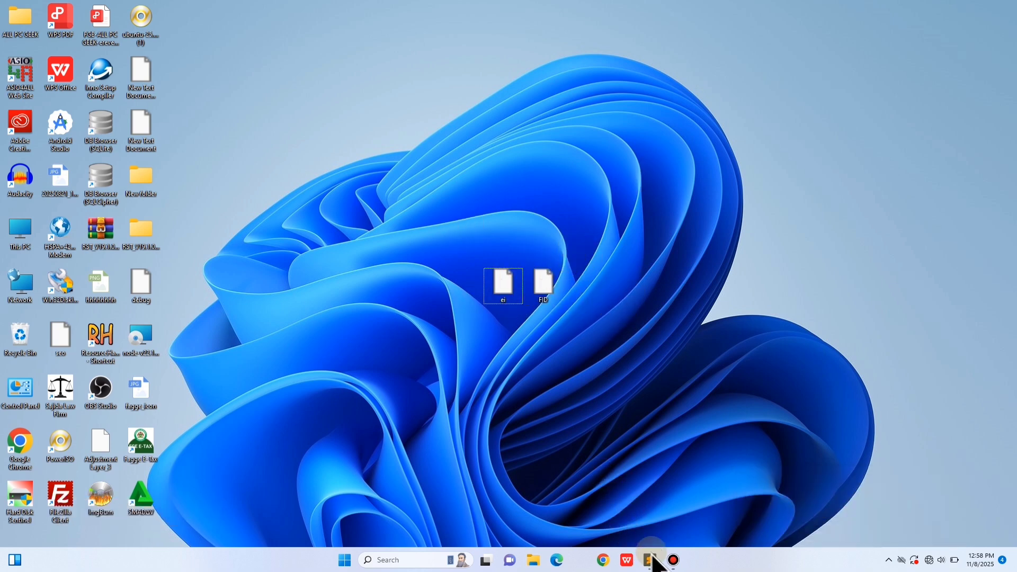
# - Copy Sublime Text lines 4–11 (EditionID Professional, Channel Retail, VL 0), then minimize the editor
pyautogui.moveTo(655, 569)
pyautogui.click(643, 512)
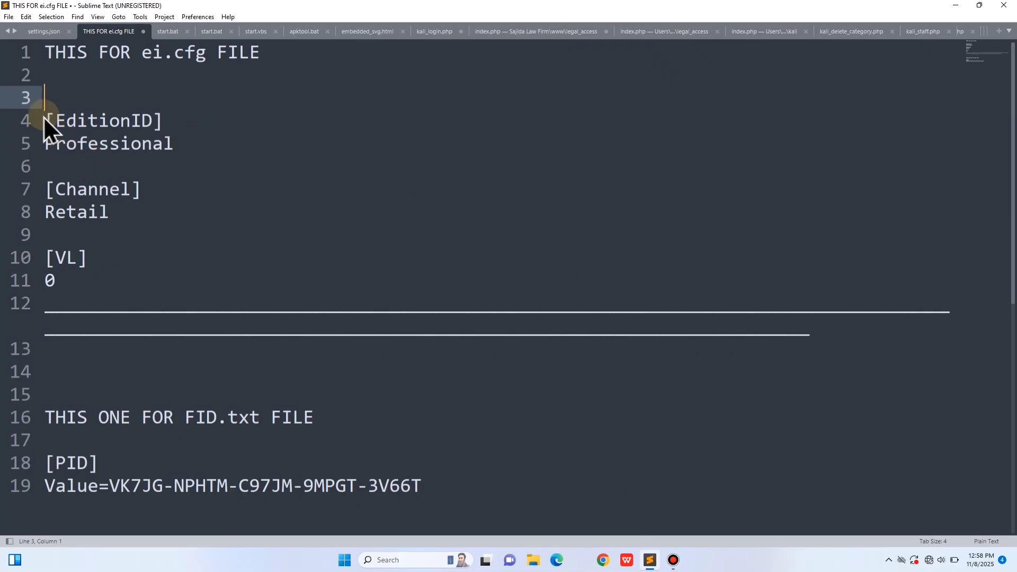
pyautogui.moveTo(43, 114); pyautogui.dragTo(64, 277)
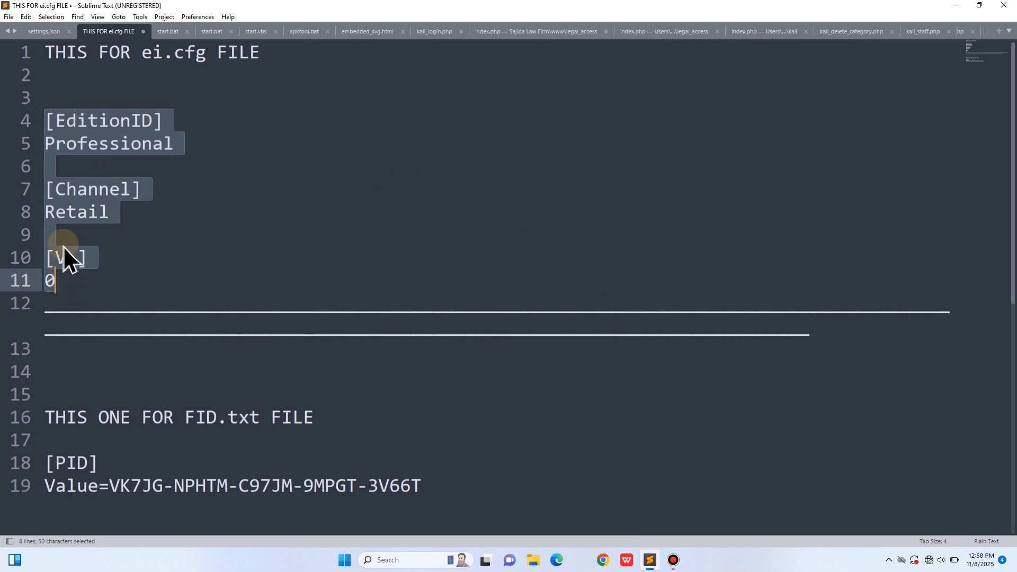
pyautogui.rightClick(63, 200)
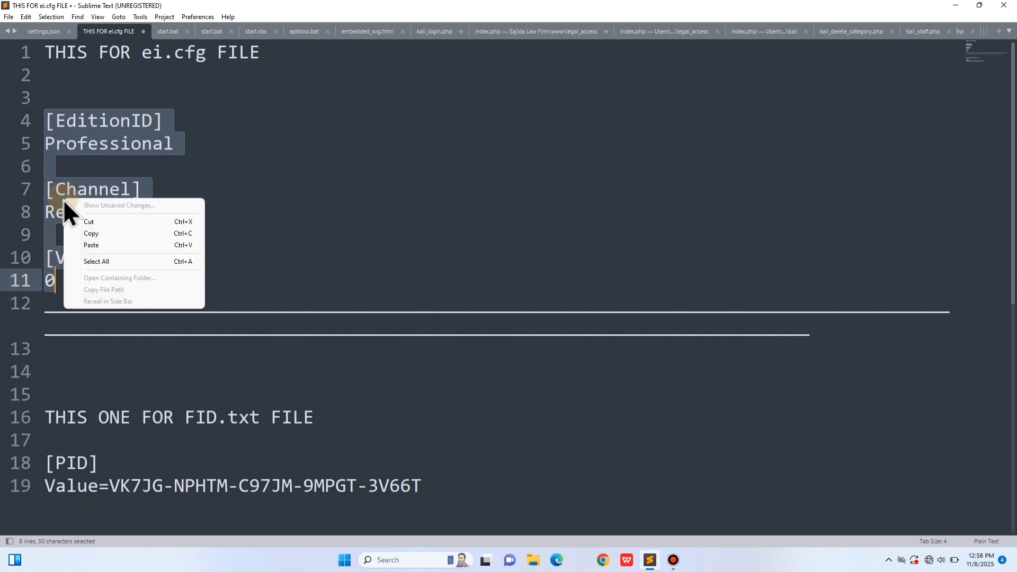
pyautogui.click(93, 233)
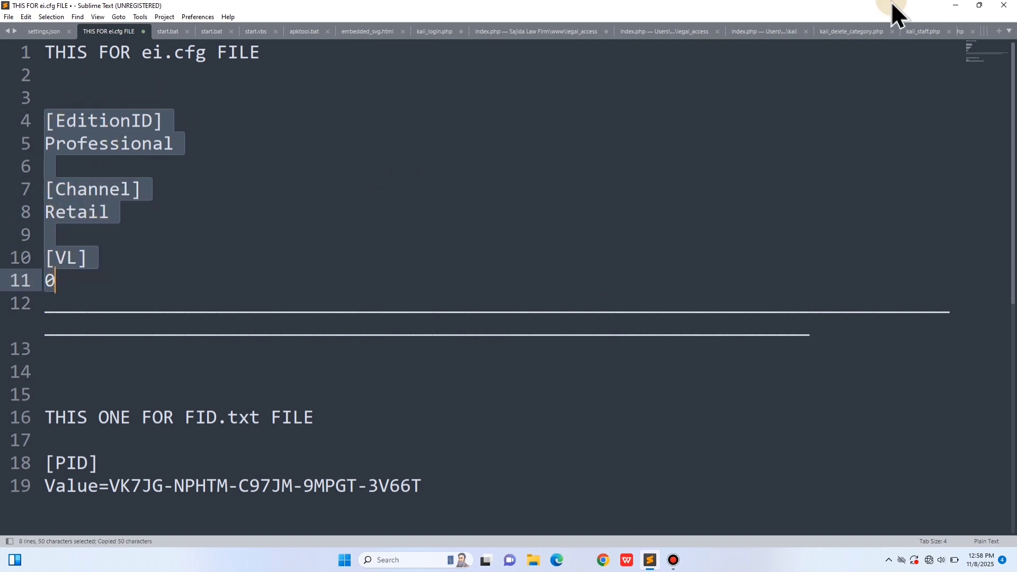
pyautogui.click(956, 7)
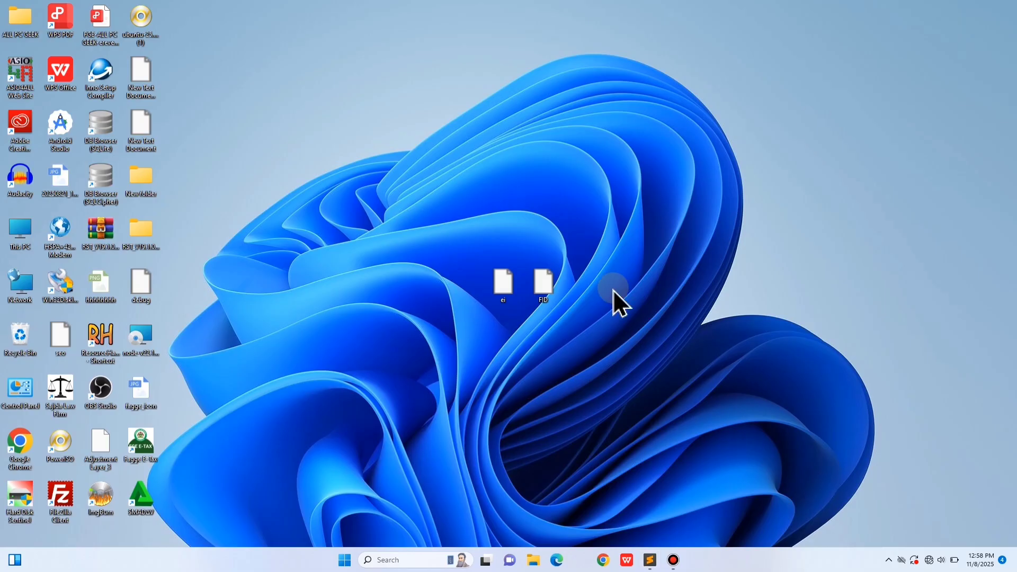
# - Open the ei file in Notepad and paste the copied EditionID, Channel and VL settings
pyautogui.click(501, 291)
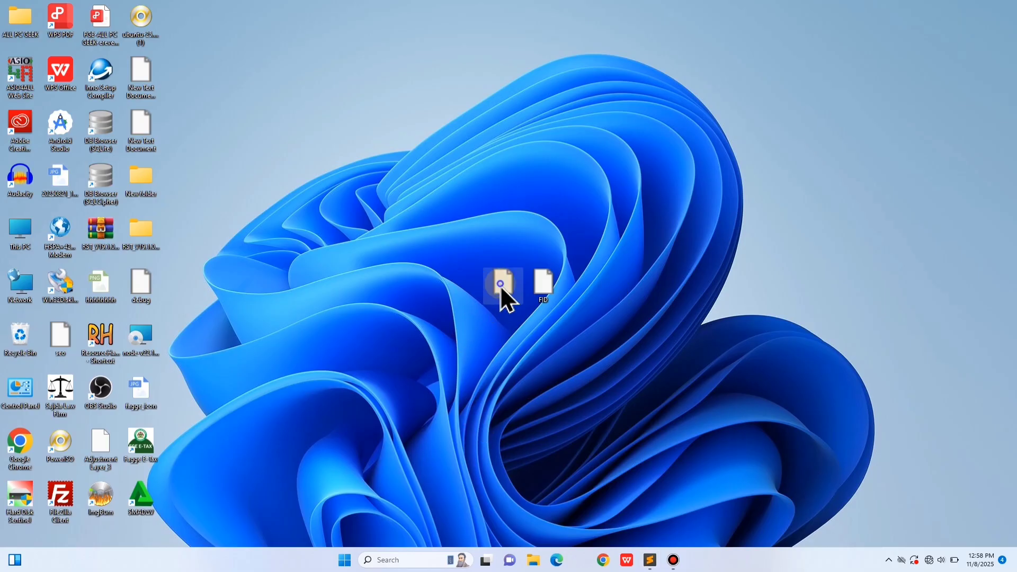
pyautogui.doubleClick(502, 291)
pyautogui.click(397, 175)
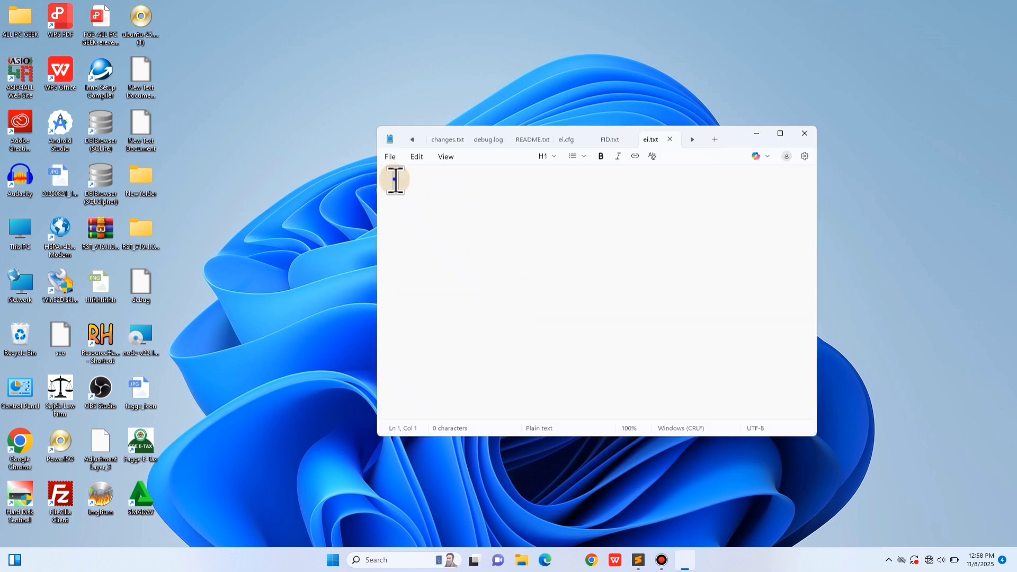
pyautogui.rightClick(396, 177)
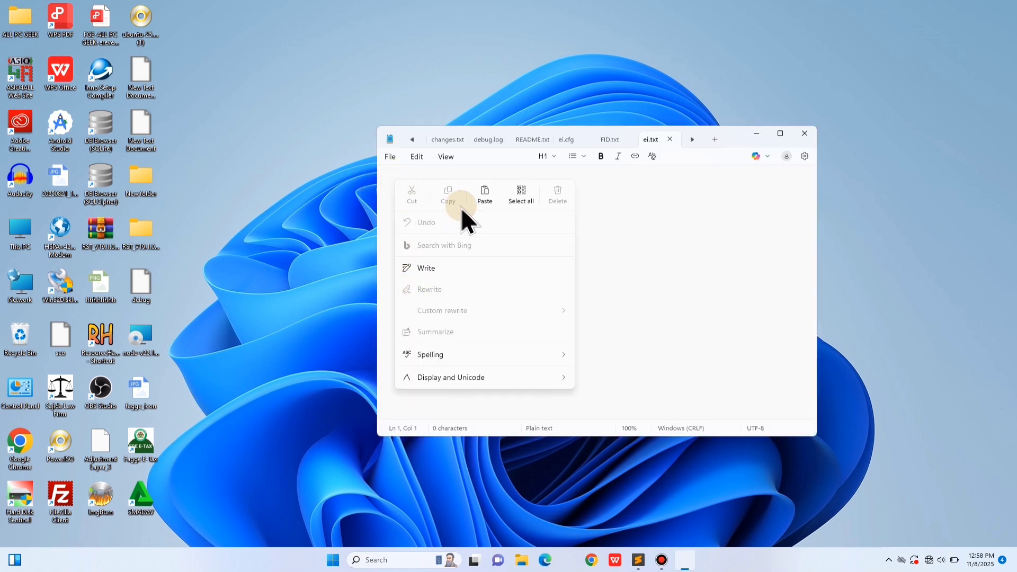
pyautogui.click(483, 195)
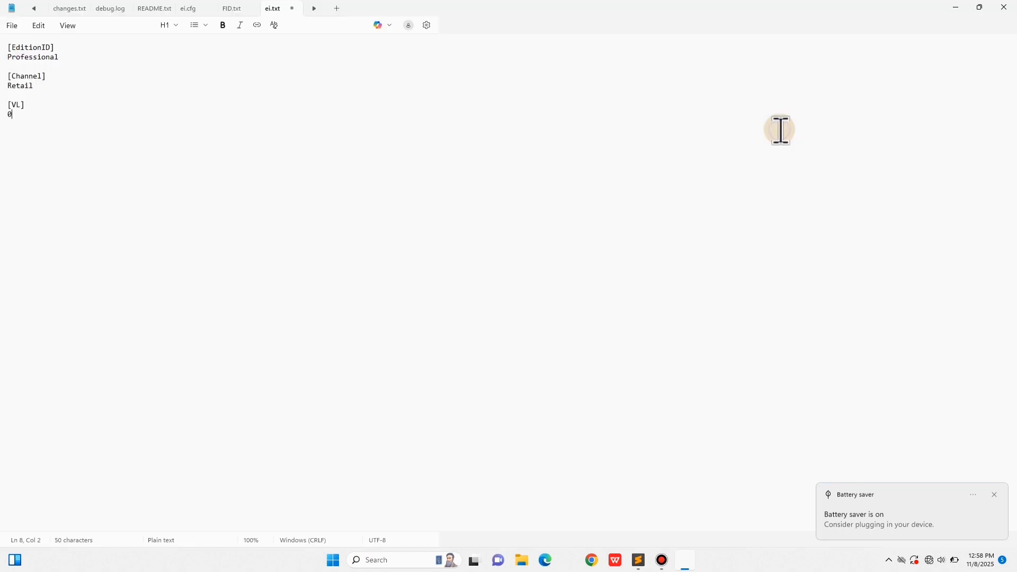
# - Start Save As in Notepad with the file type set to All files
pyautogui.click(12, 25)
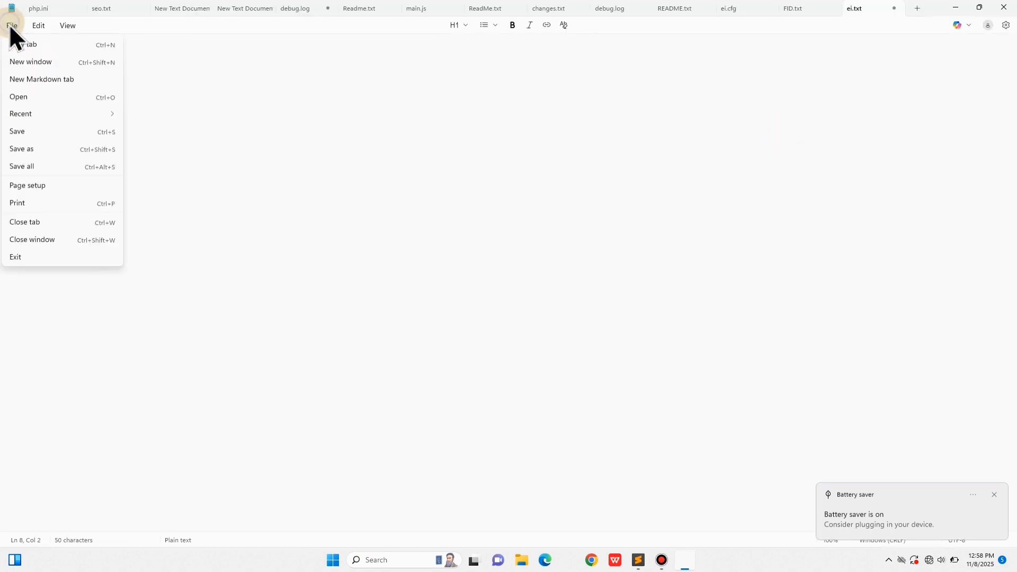
pyautogui.click(24, 149)
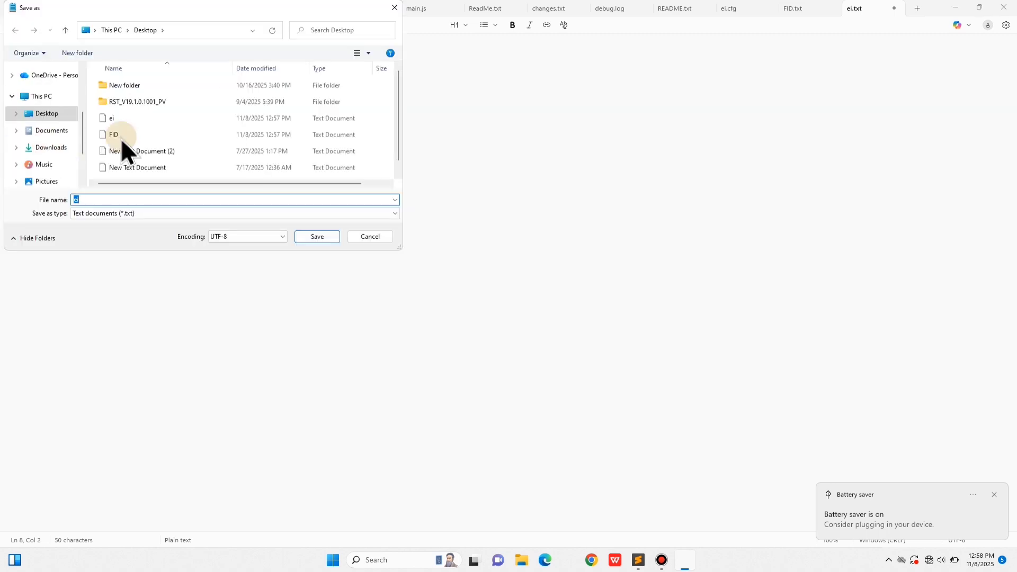
pyautogui.click(112, 212)
pyautogui.click(108, 212)
pyautogui.click(102, 231)
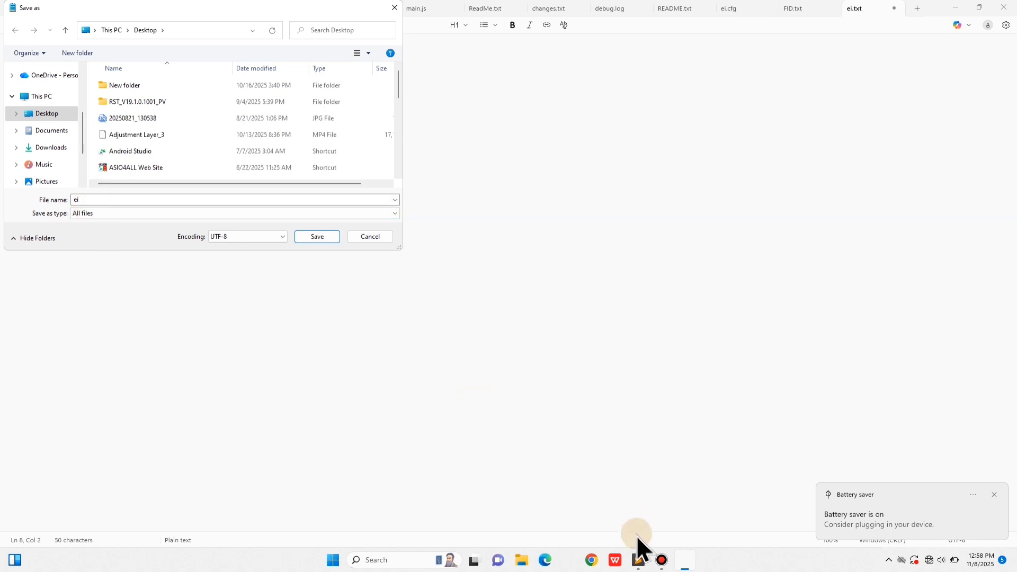
# - Copy the name 'ei.cfg' from the first line of the Sublime Text notes
pyautogui.moveTo(653, 561)
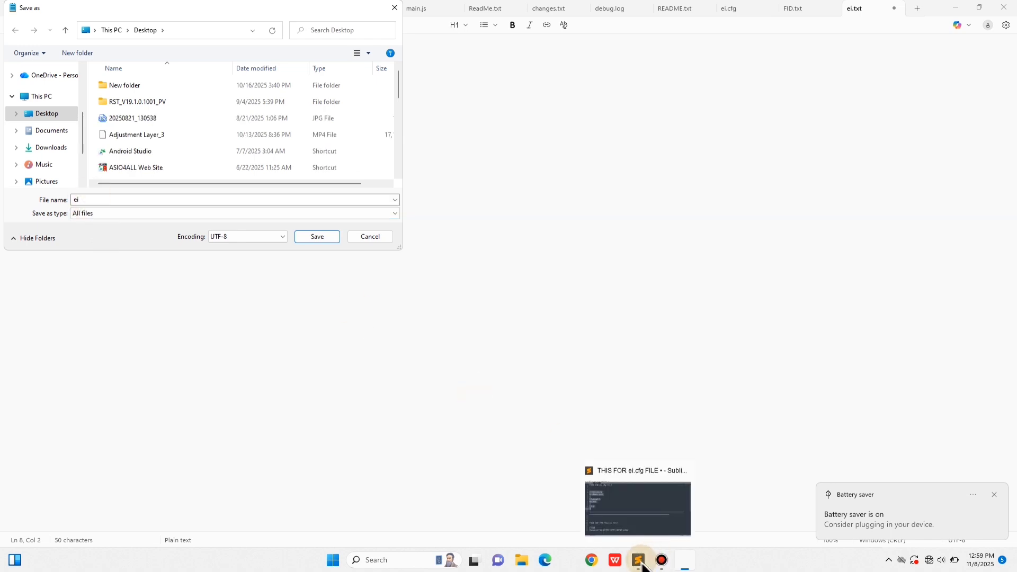
pyautogui.click(617, 500)
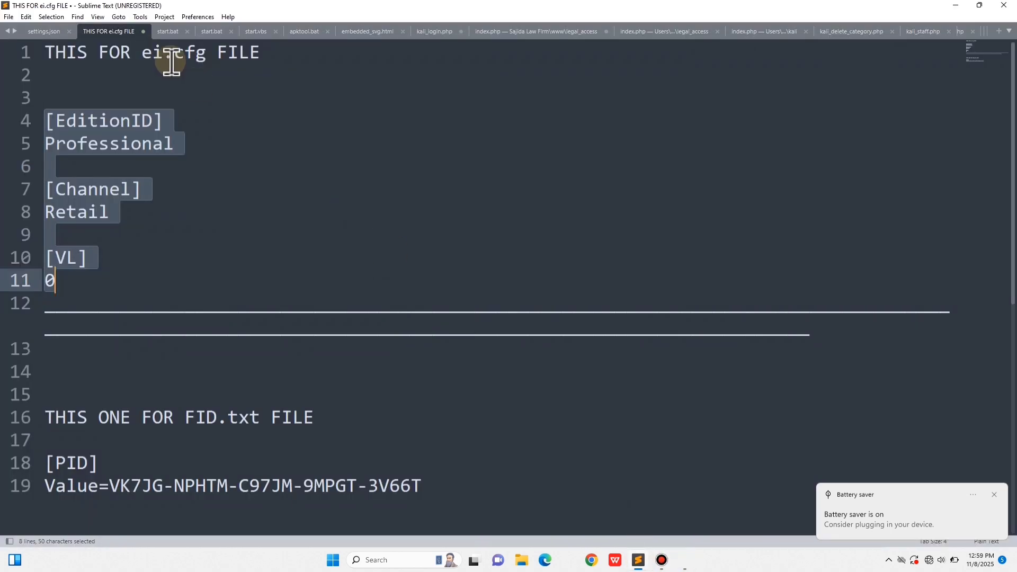
pyautogui.doubleClick(199, 53)
pyautogui.hotkey('ctrl', 'c')
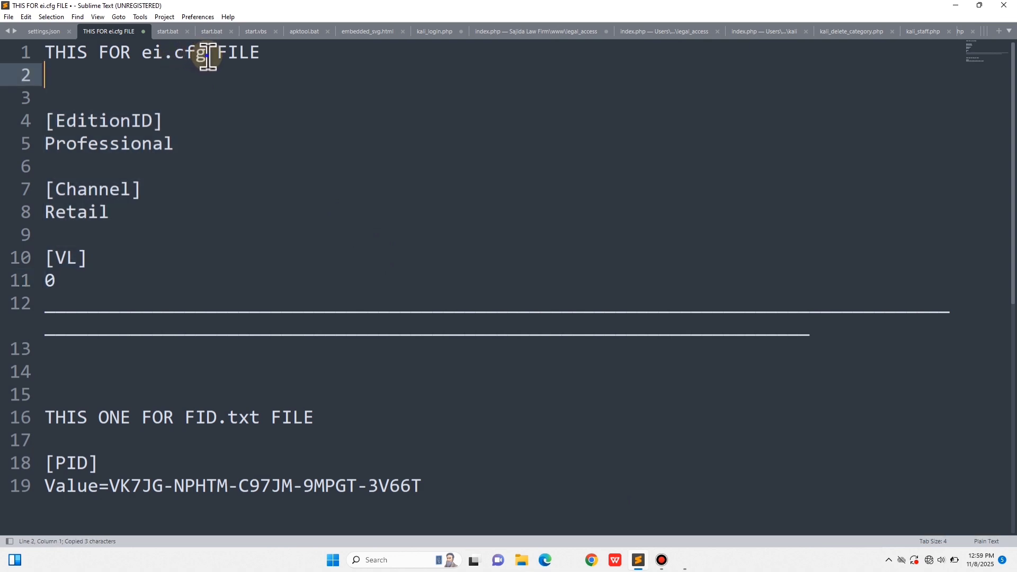
pyautogui.moveTo(206, 53); pyautogui.dragTo(142, 53)
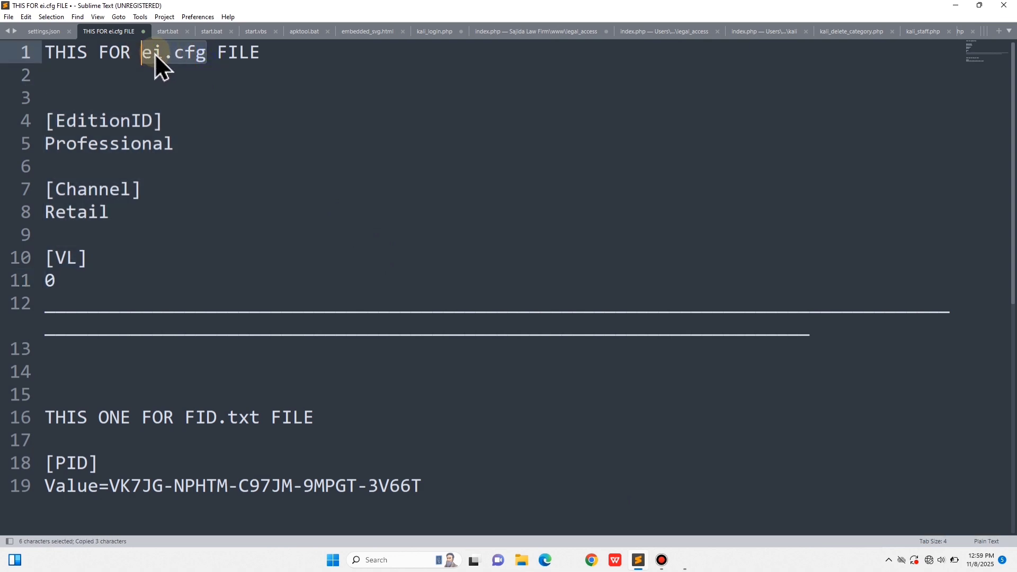
pyautogui.rightClick(154, 53)
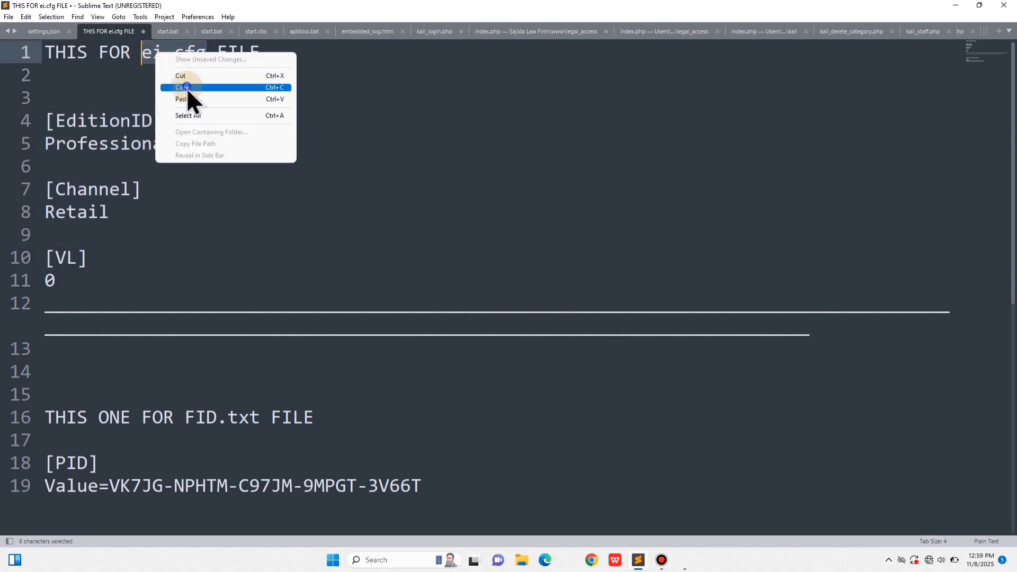
pyautogui.click(186, 88)
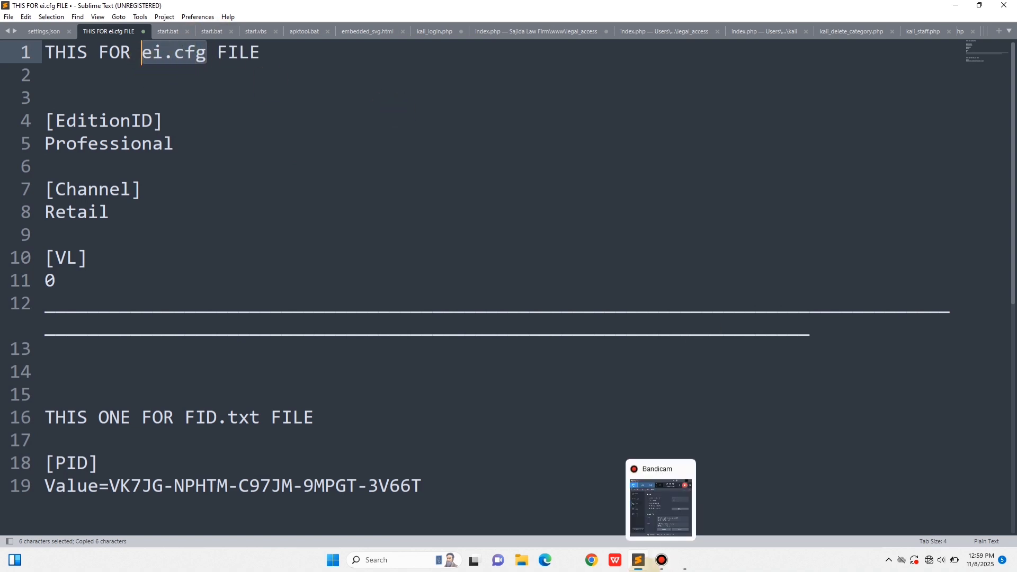
# - Save the file as ei.cfg, close Notepad and minimize Sublime Text
pyautogui.moveTo(683, 565)
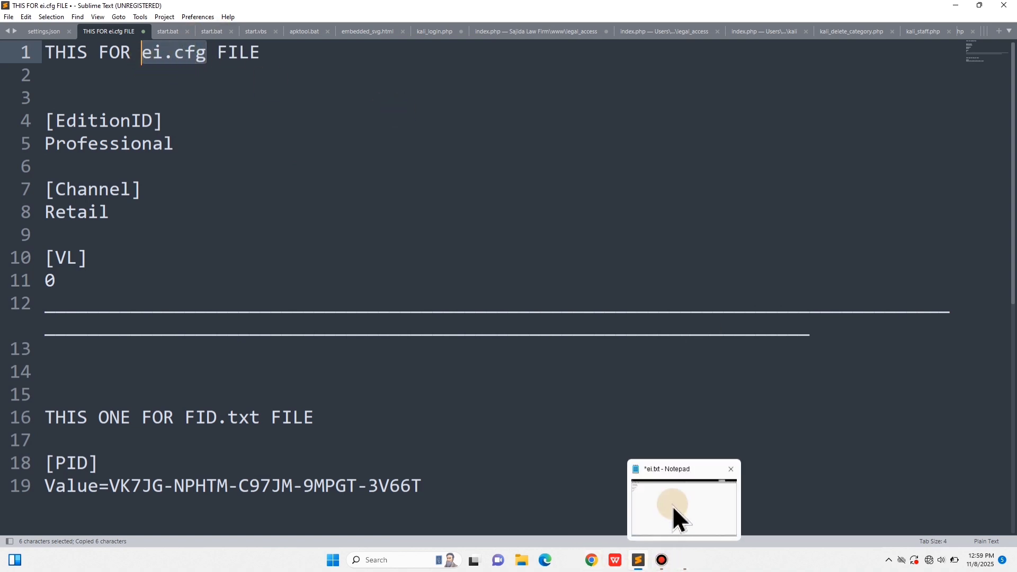
pyautogui.click(676, 517)
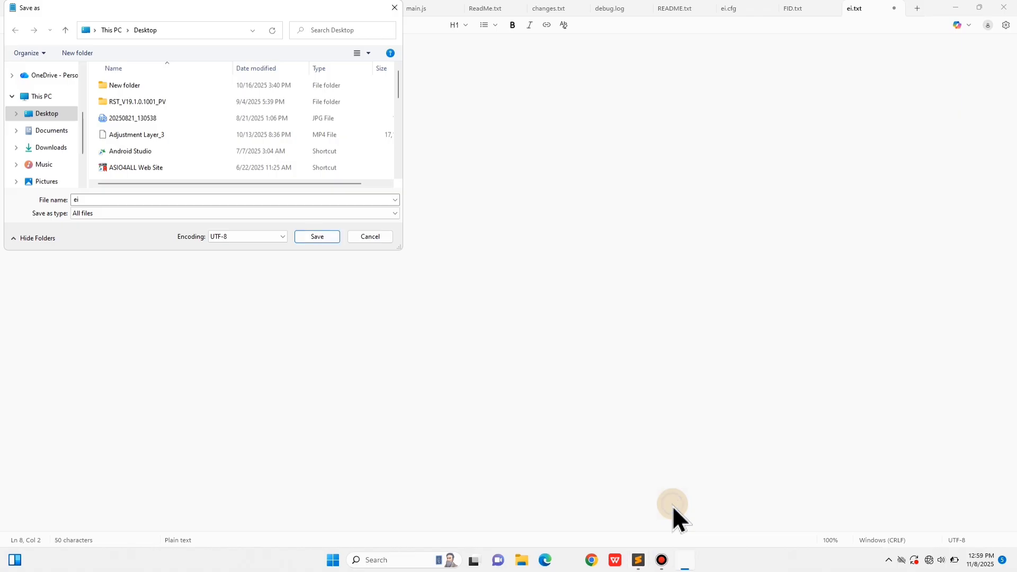
pyautogui.doubleClick(72, 200)
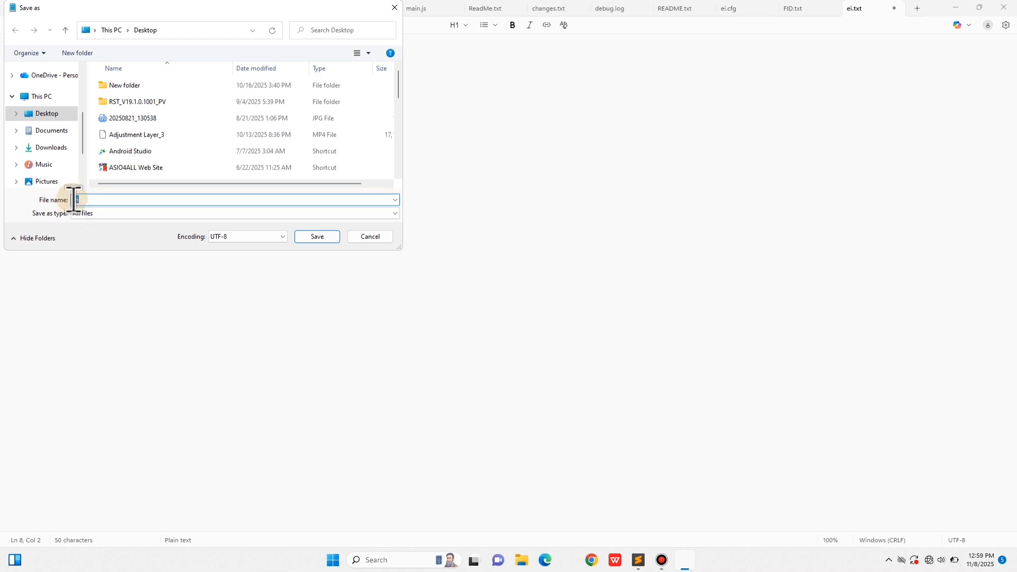
pyautogui.click(75, 199)
pyautogui.rightClick(76, 202)
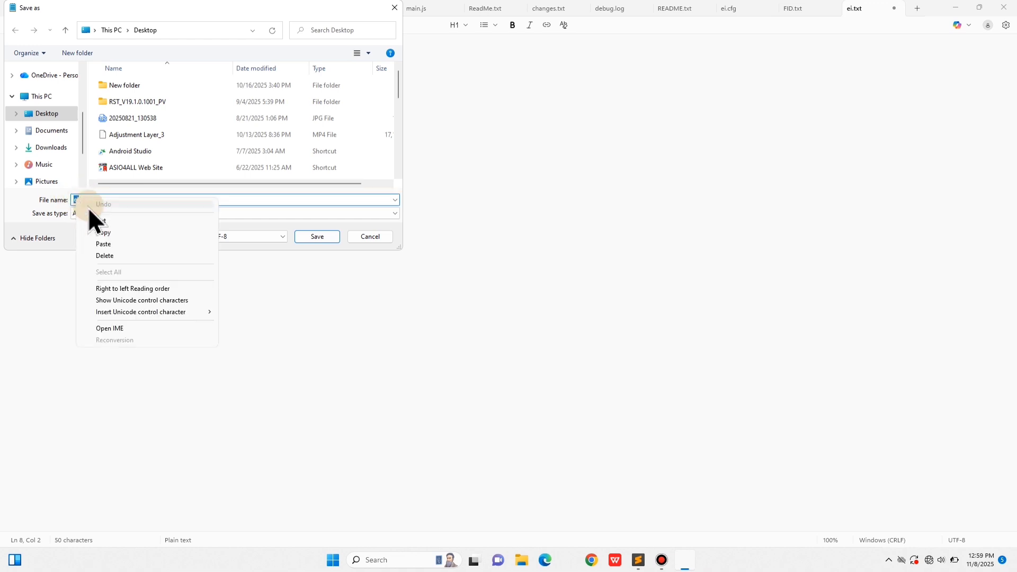
pyautogui.click(106, 244)
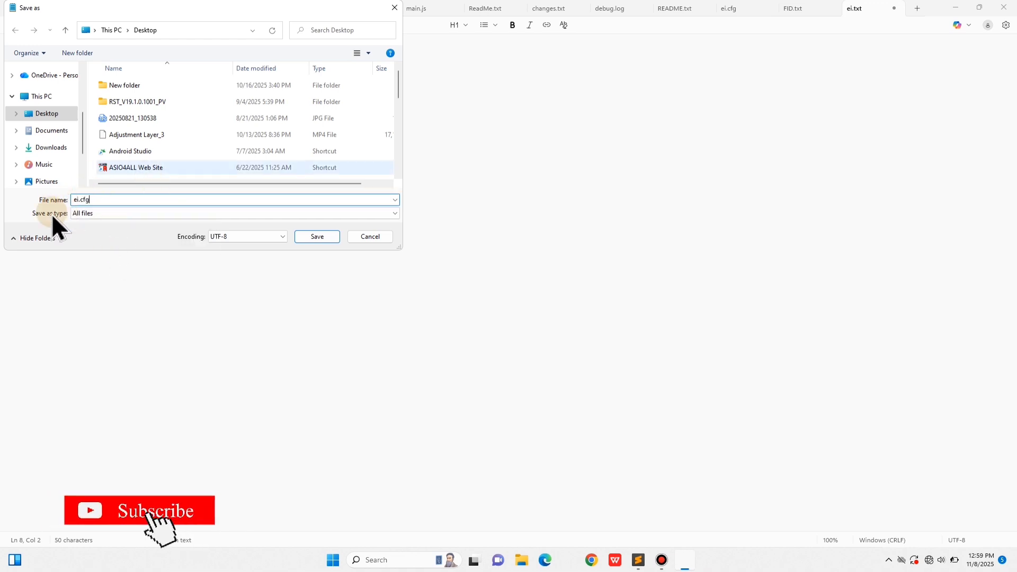
pyautogui.click(323, 236)
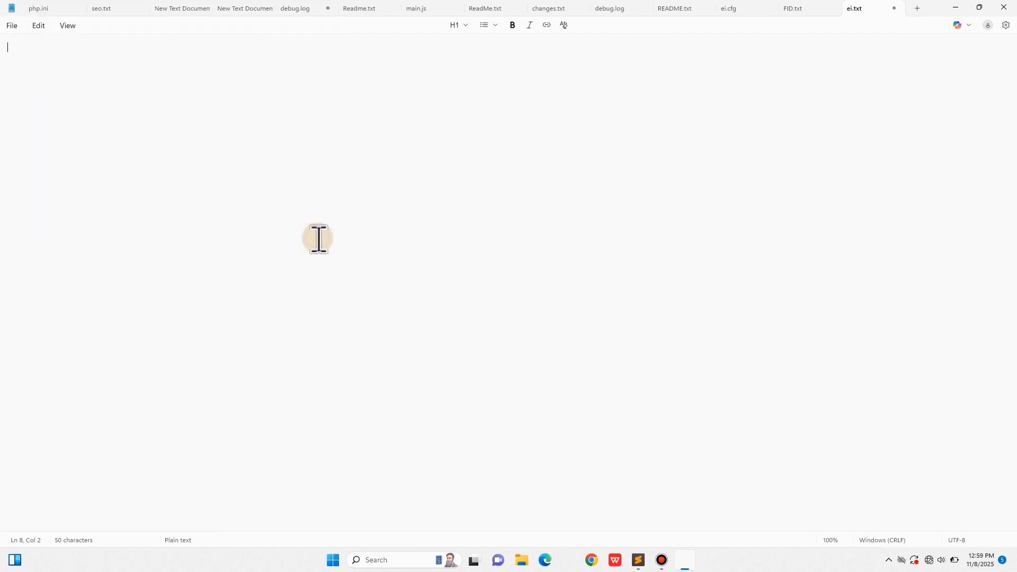
pyautogui.click(1004, 8)
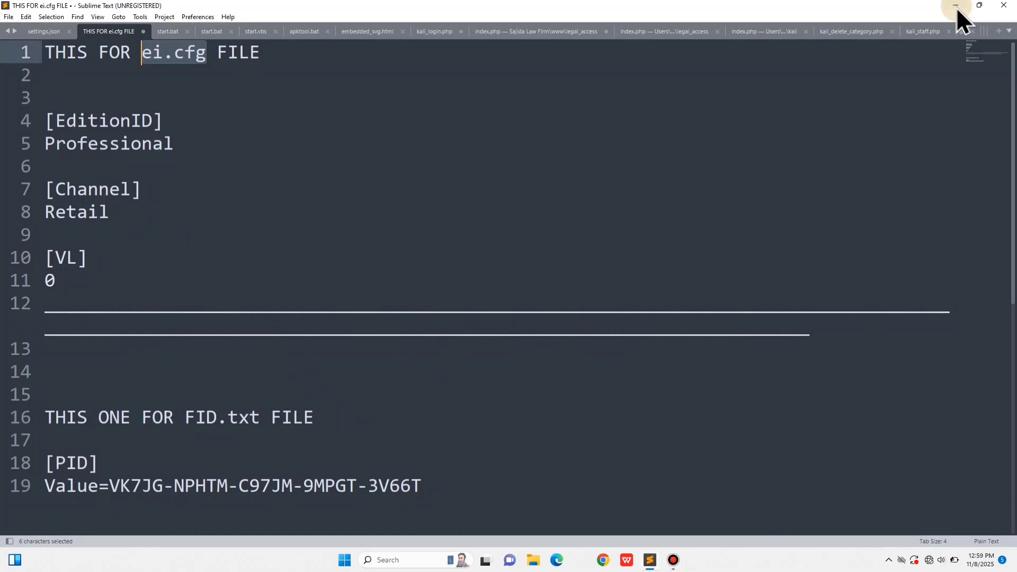
pyautogui.click(956, 6)
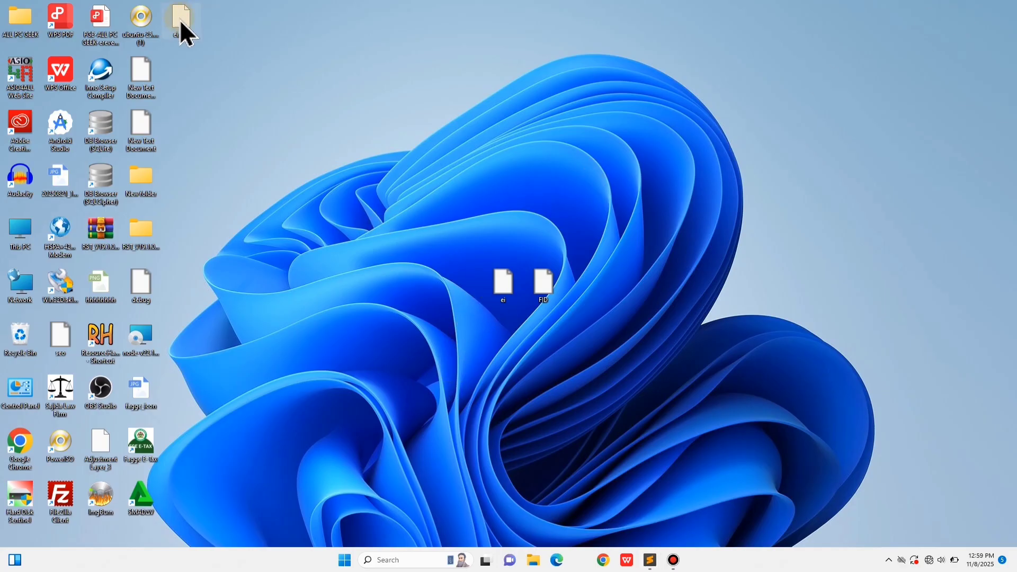
# - Delete the empty ei text file and place ei.cfg next to FID in the desktop's middle
pyautogui.moveTo(180, 21); pyautogui.dragTo(507, 241)
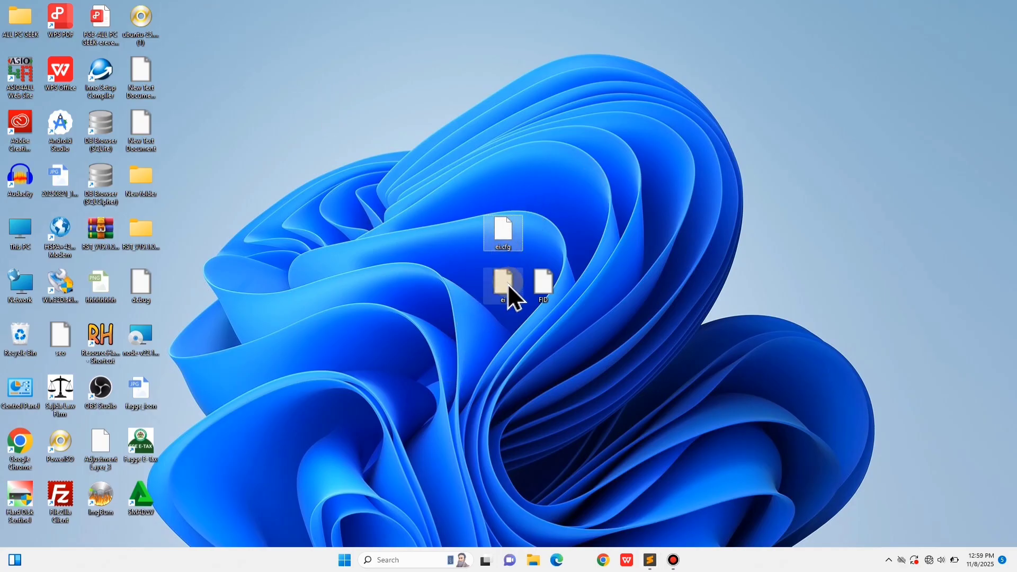
pyautogui.click(507, 290)
pyautogui.rightClick(508, 290)
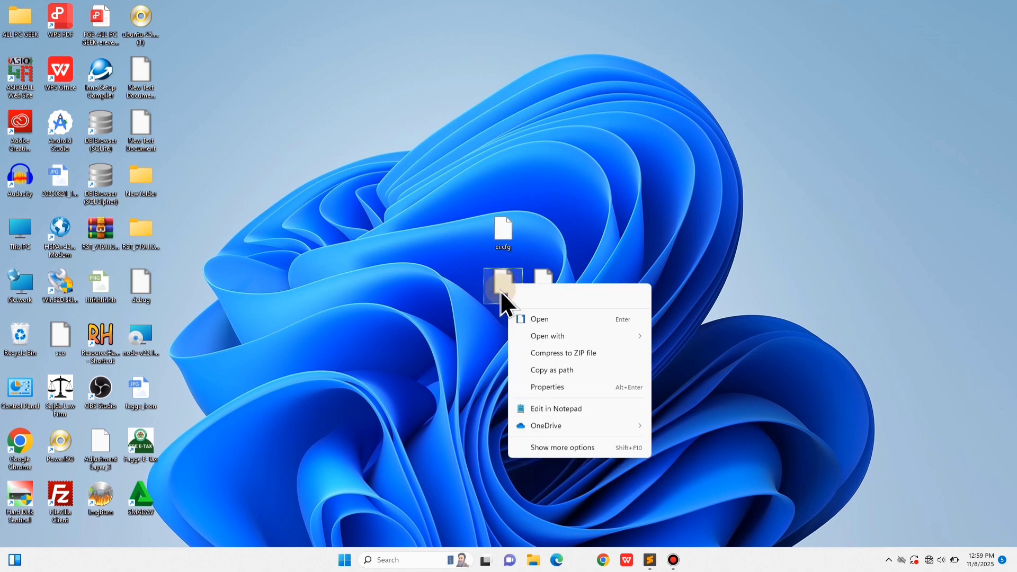
pyautogui.click(605, 298)
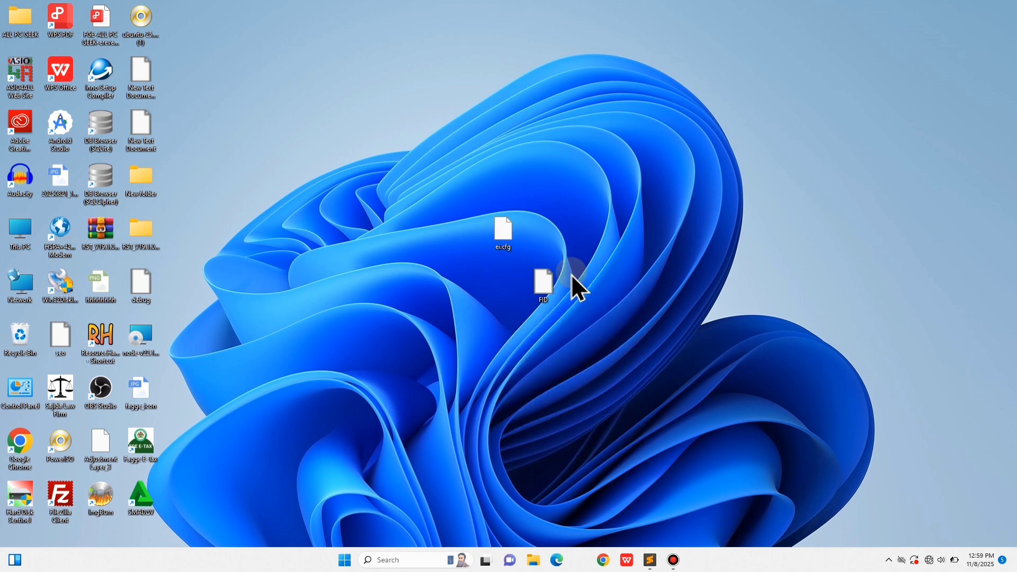
pyautogui.moveTo(506, 243); pyautogui.dragTo(505, 292)
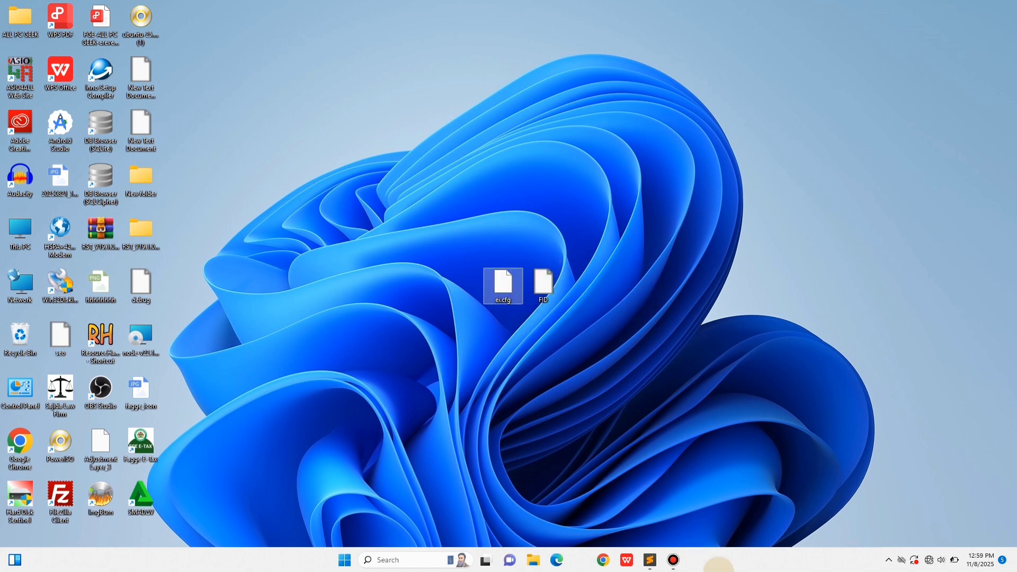
# - Copy the [PID] heading and its product-key Value line (lines 18–19) from Sublime Text
pyautogui.click(650, 560)
pyautogui.click(44, 479)
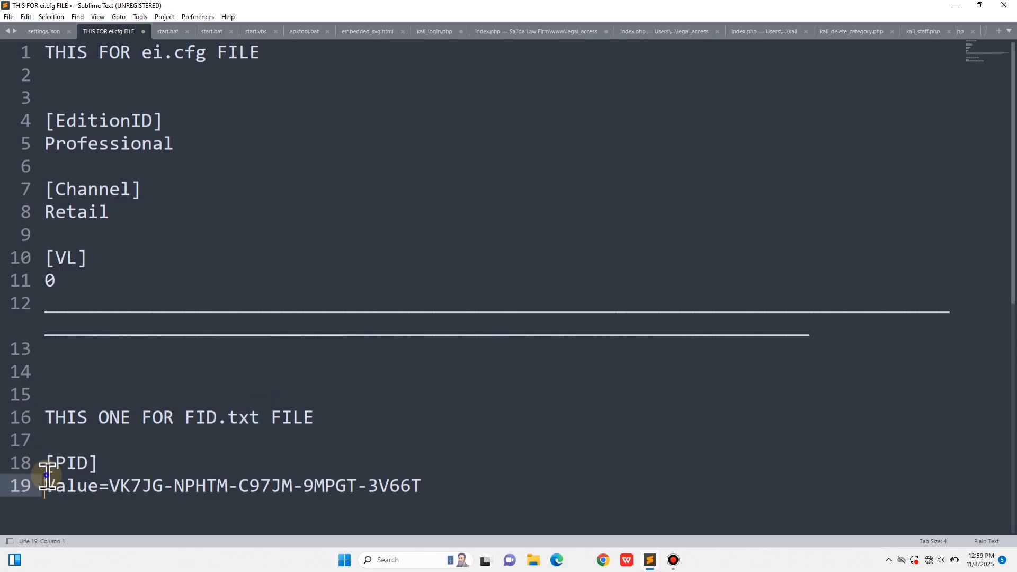
pyautogui.click(45, 463)
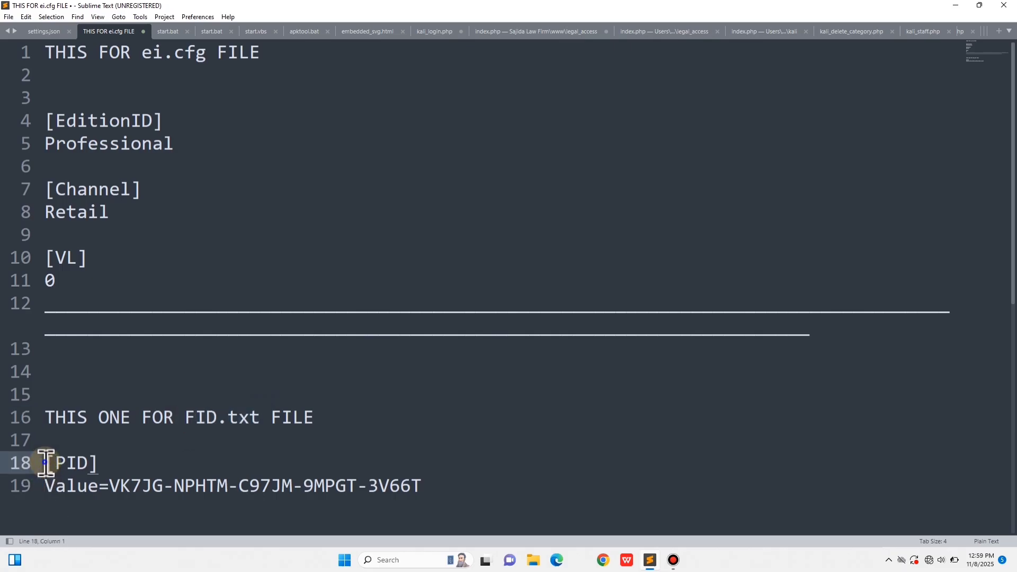
pyautogui.moveTo(45, 462); pyautogui.dragTo(422, 495)
pyautogui.press('super+c')
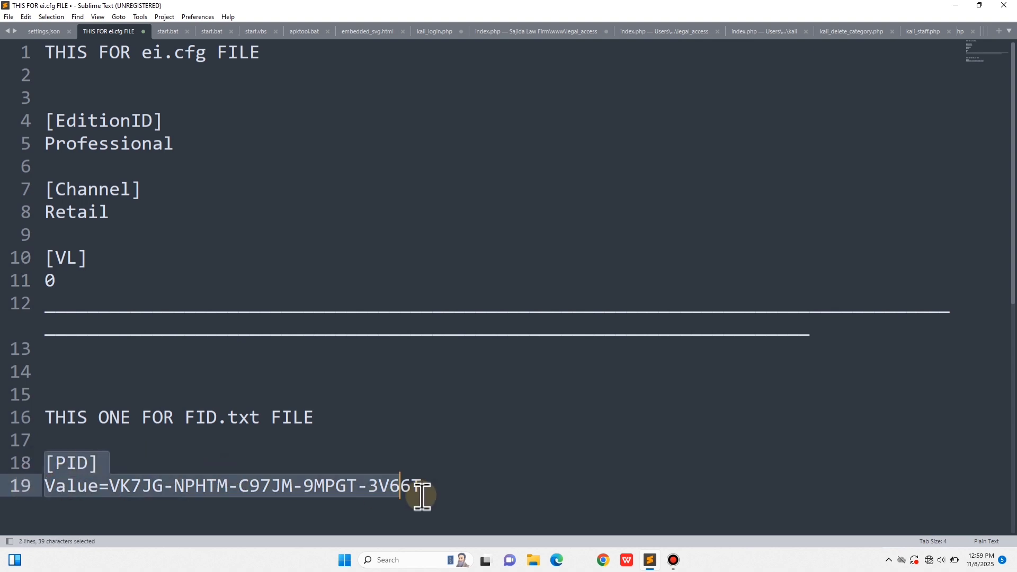
pyautogui.rightClick(360, 483)
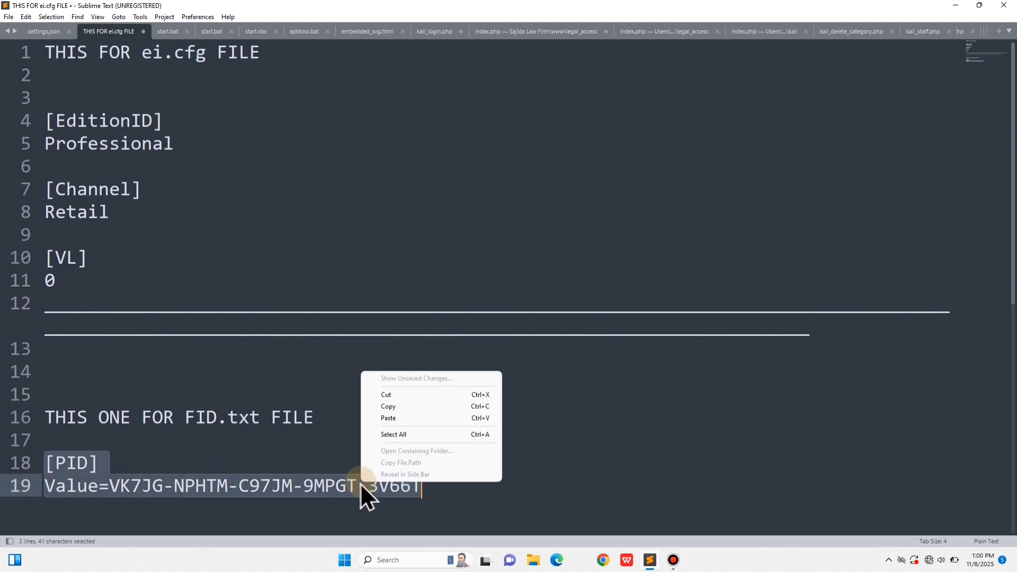
pyautogui.click(387, 407)
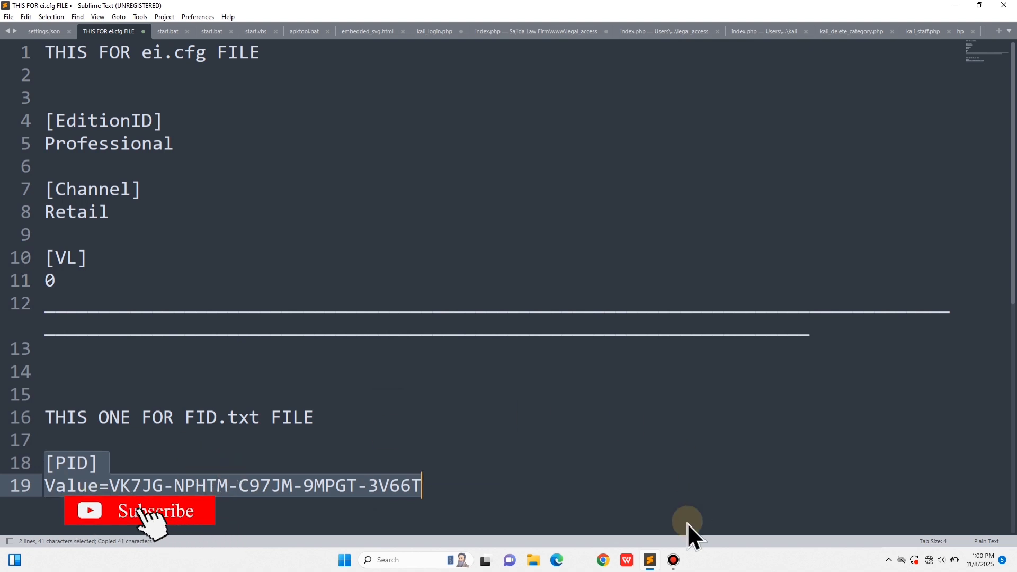
# - Open FID.txt in Notepad and paste the copied [PID] section into it
pyautogui.click(954, 6)
pyautogui.click(547, 289)
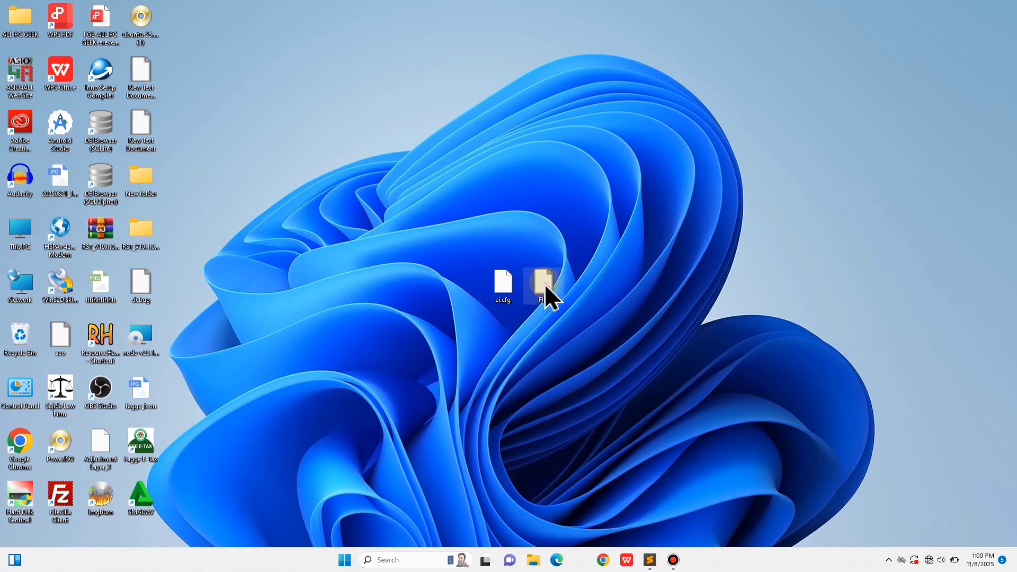
pyautogui.doubleClick(548, 290)
pyautogui.rightClick(30, 49)
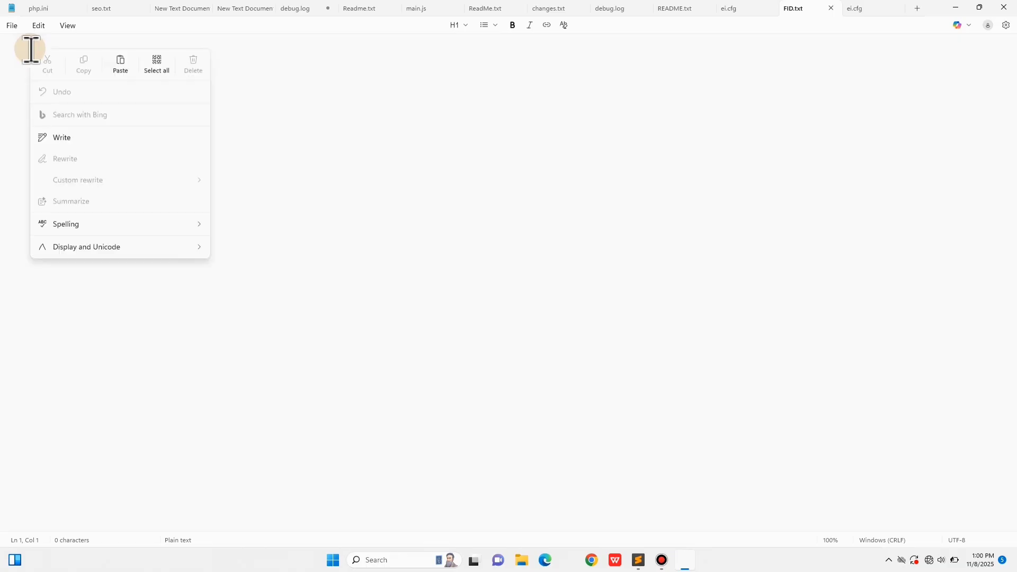
pyautogui.click(120, 66)
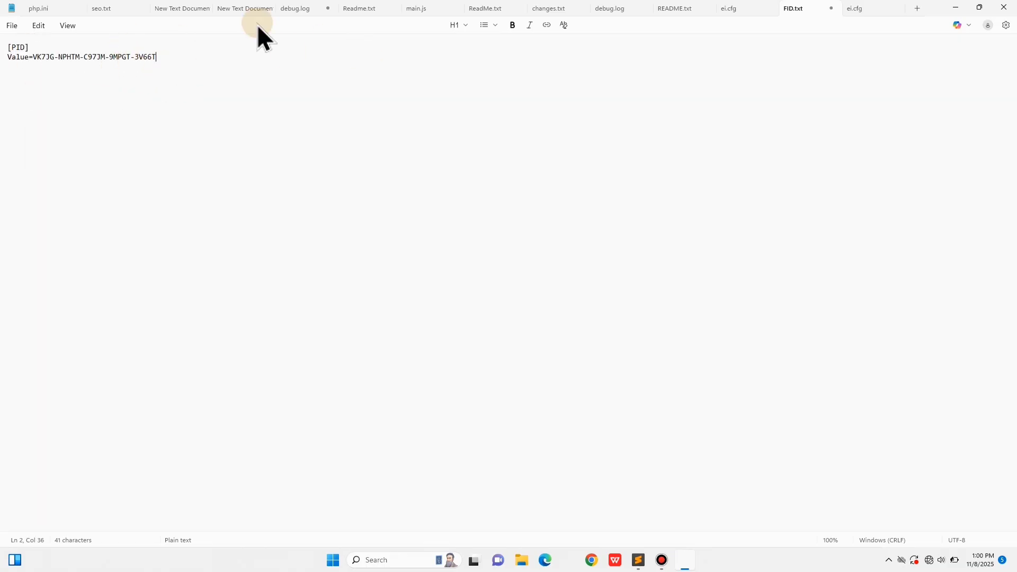
# - Save FID.txt, close Notepad and clear the desktop selection of ei.cfg and FID
pyautogui.click(13, 29)
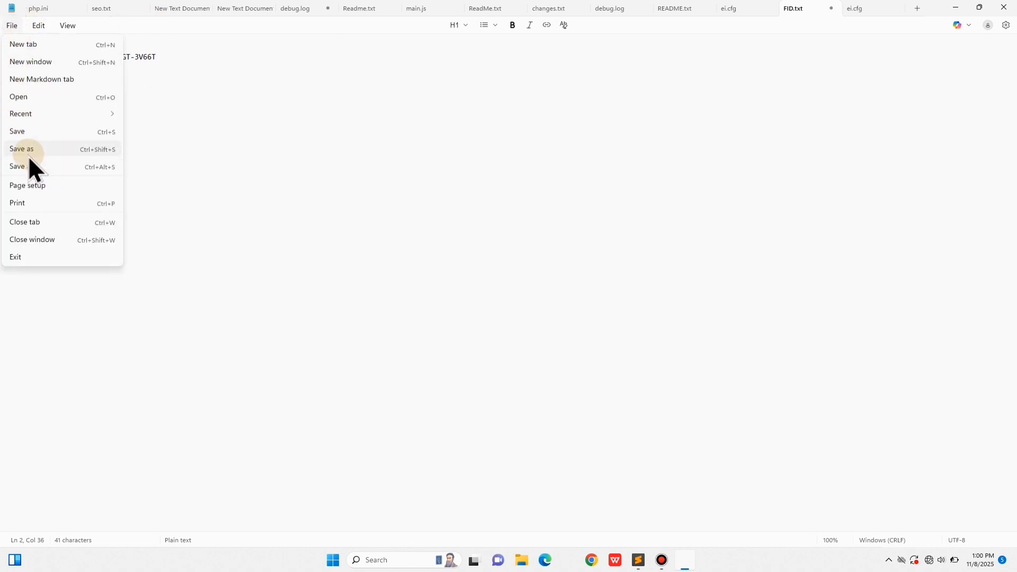
pyautogui.click(20, 132)
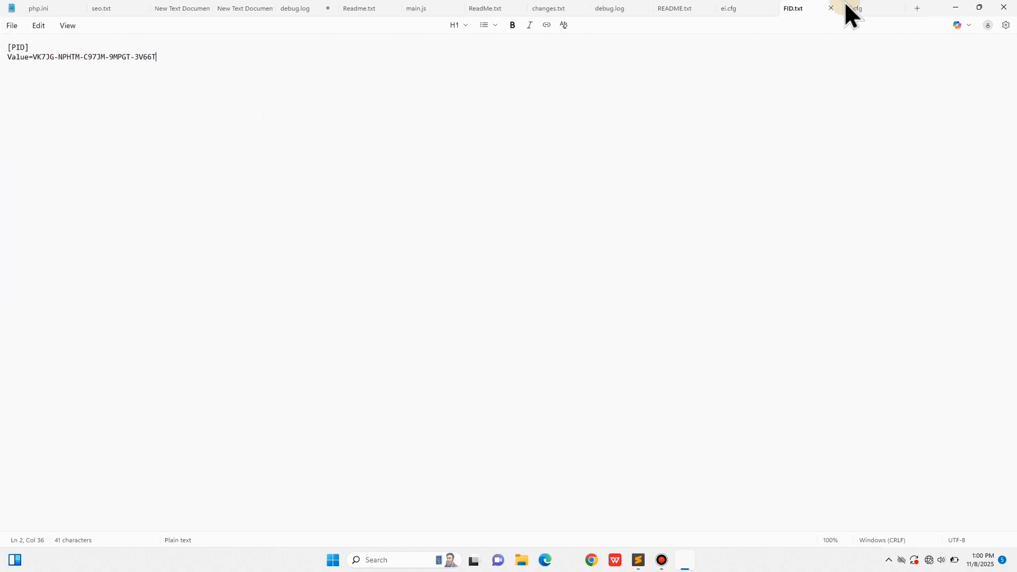
pyautogui.click(1002, 8)
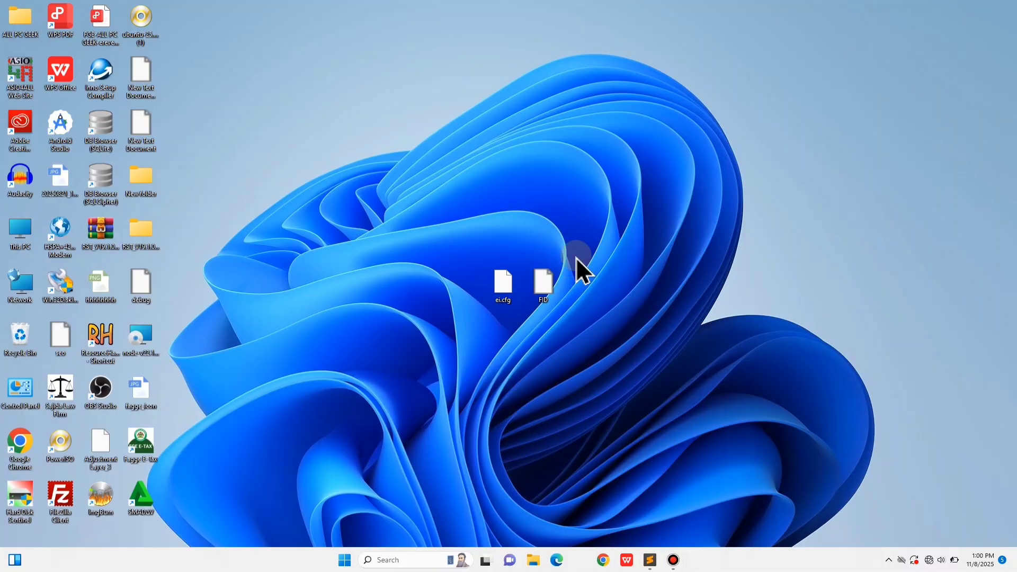
pyautogui.moveTo(571, 234); pyautogui.dragTo(503, 306)
pyautogui.click(491, 178)
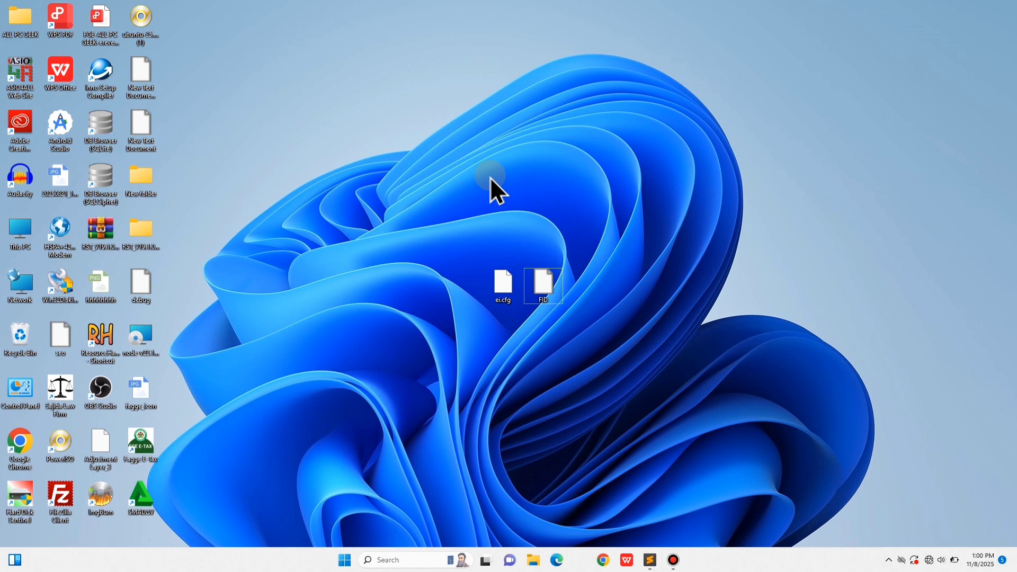
# - Open File Explorer snapped to the left half, showing the CCCOMA_X64FRE_EN-GB_DV9 (E:) drive
pyautogui.click(829, 480)
pyautogui.press('super+e')
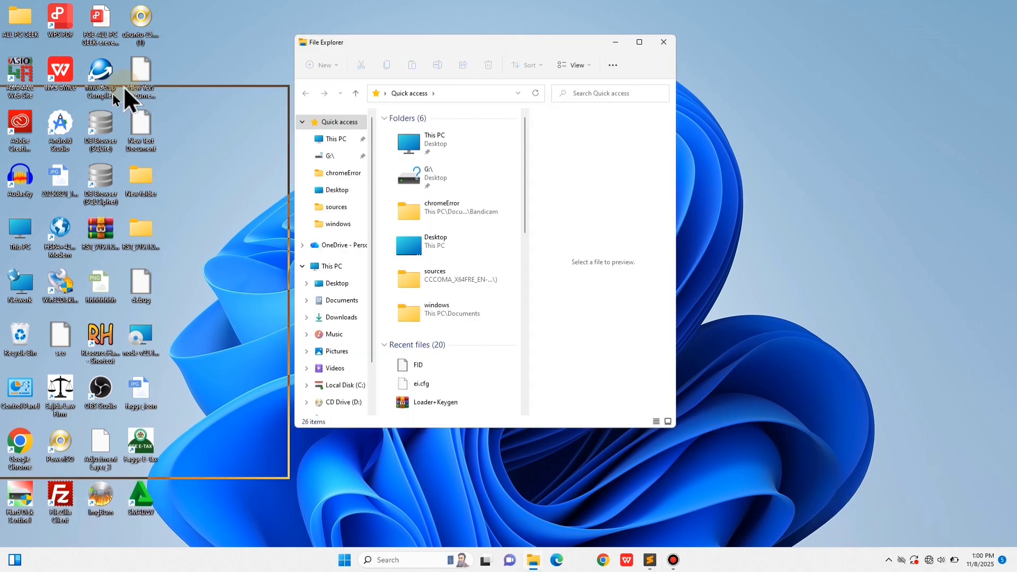
pyautogui.moveTo(129, 98); pyautogui.dragTo(158, 2)
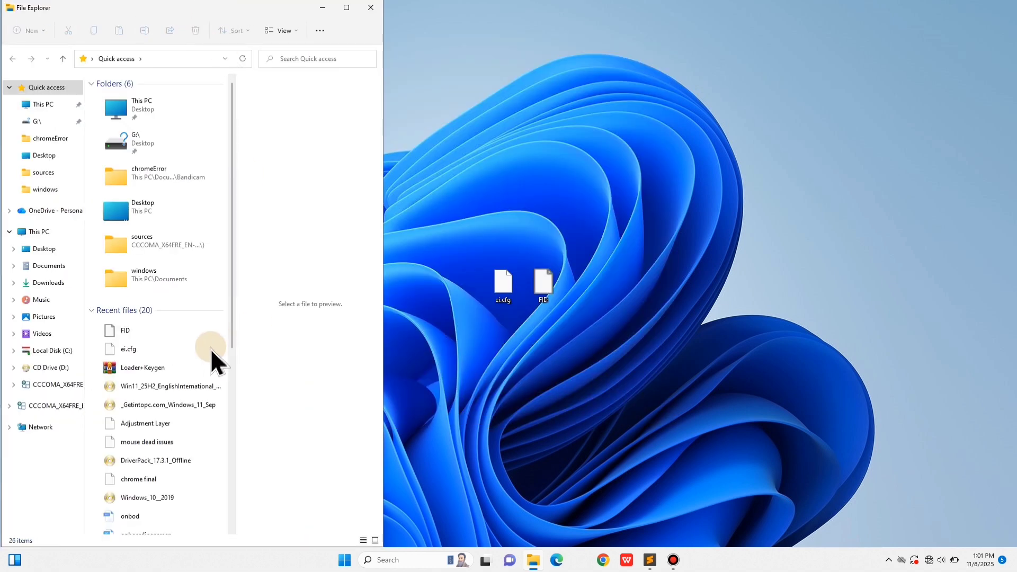
pyautogui.click(68, 385)
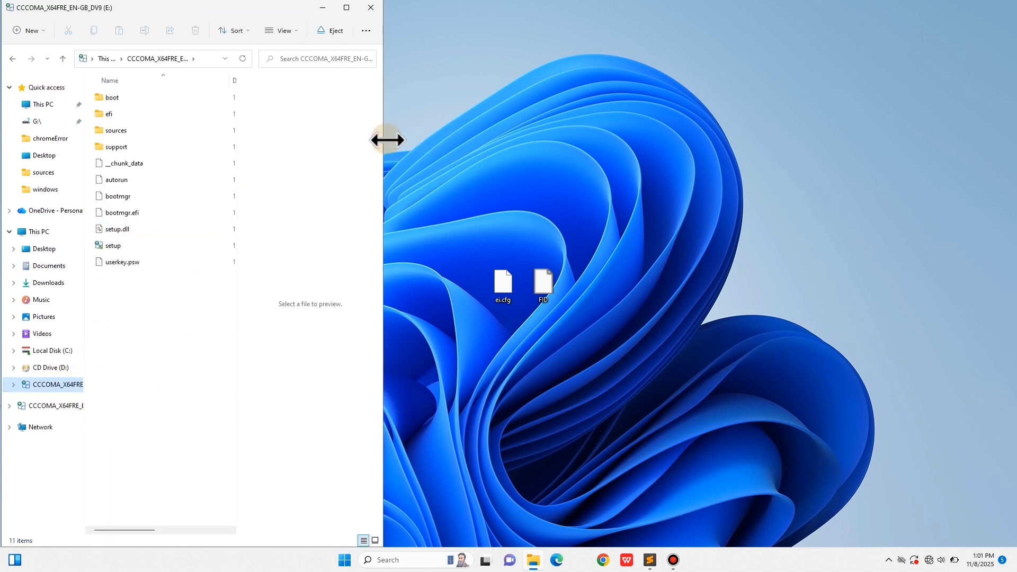
# - Open the drive's sources folder and box-select ei.cfg and PID on the desktop
pyautogui.moveTo(387, 140); pyautogui.dragTo(458, 139)
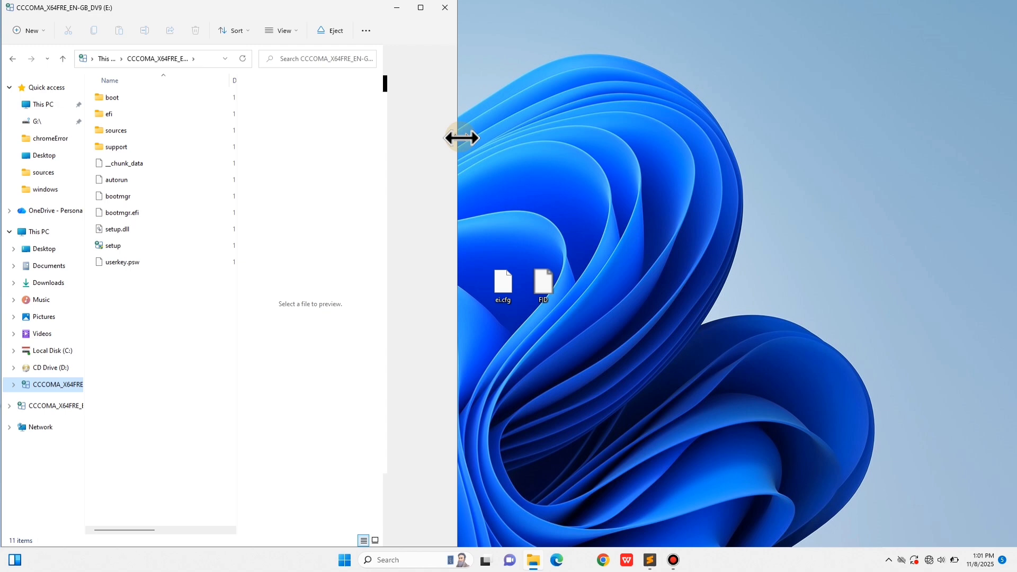
pyautogui.click(124, 133)
pyautogui.doubleClick(124, 133)
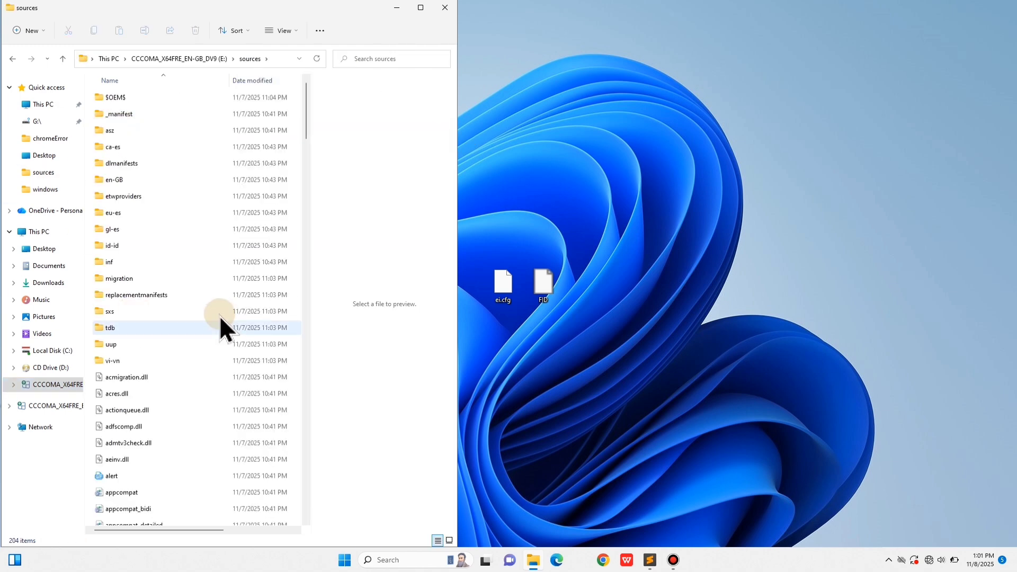
pyautogui.moveTo(306, 110)
pyautogui.mouseDown()
pyautogui.moveTo(318, 216)
pyautogui.moveTo(309, 107)
pyautogui.mouseUp()
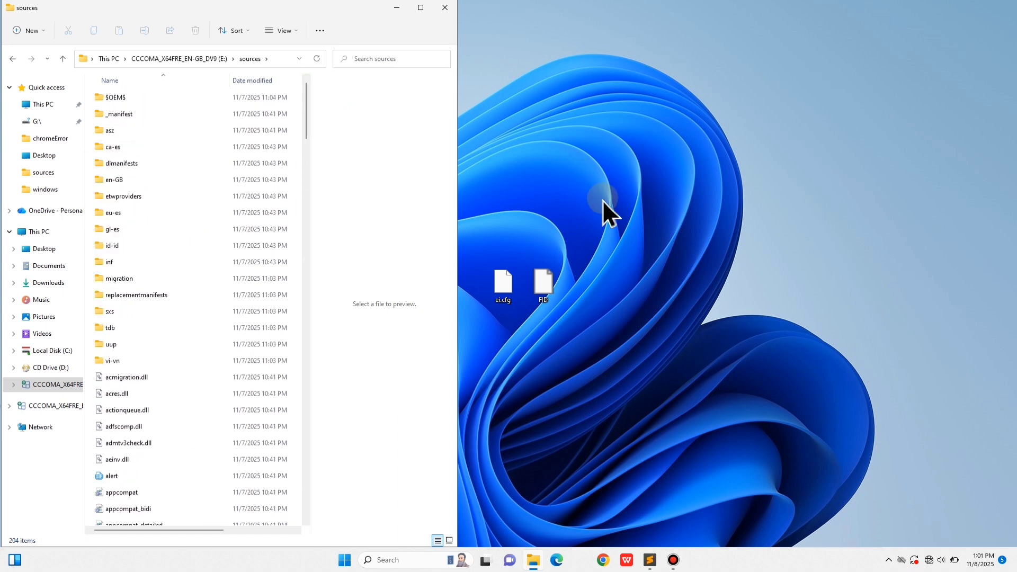
pyautogui.moveTo(581, 243); pyautogui.dragTo(504, 334)
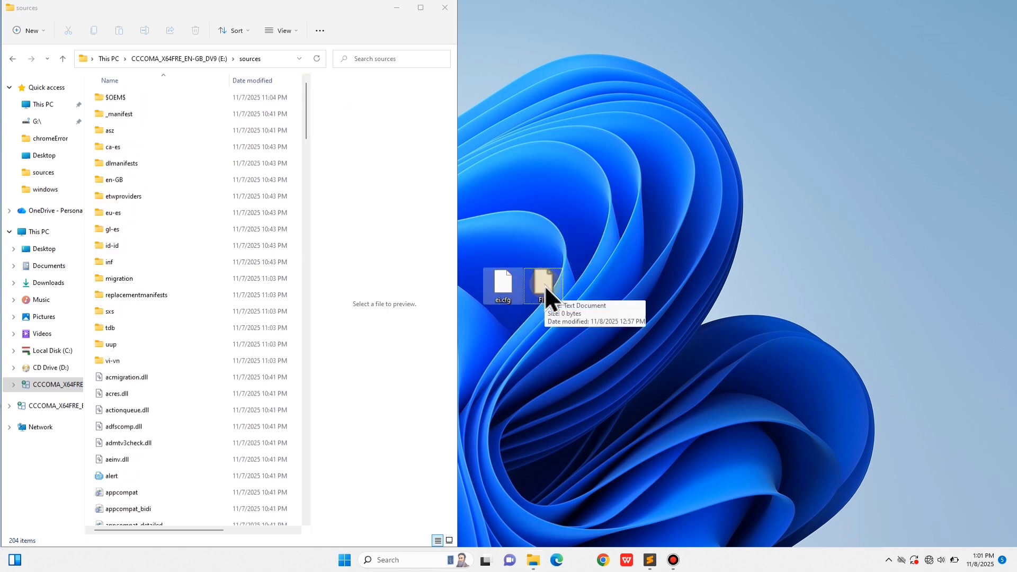
# - Copy ei.cfg and PID from the desktop into E:\sources, then close File Explorer
pyautogui.rightClick(547, 296)
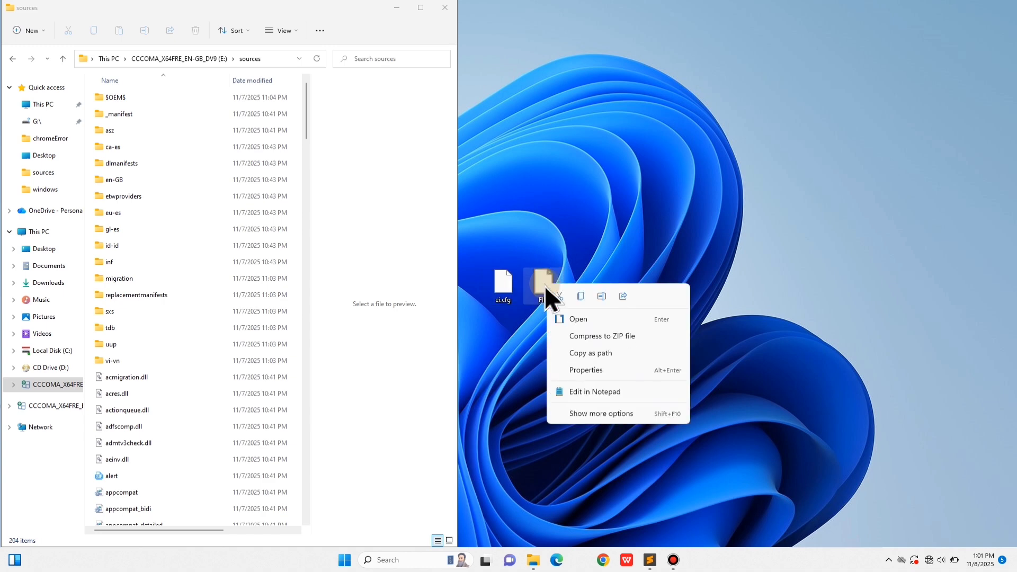
pyautogui.click(580, 297)
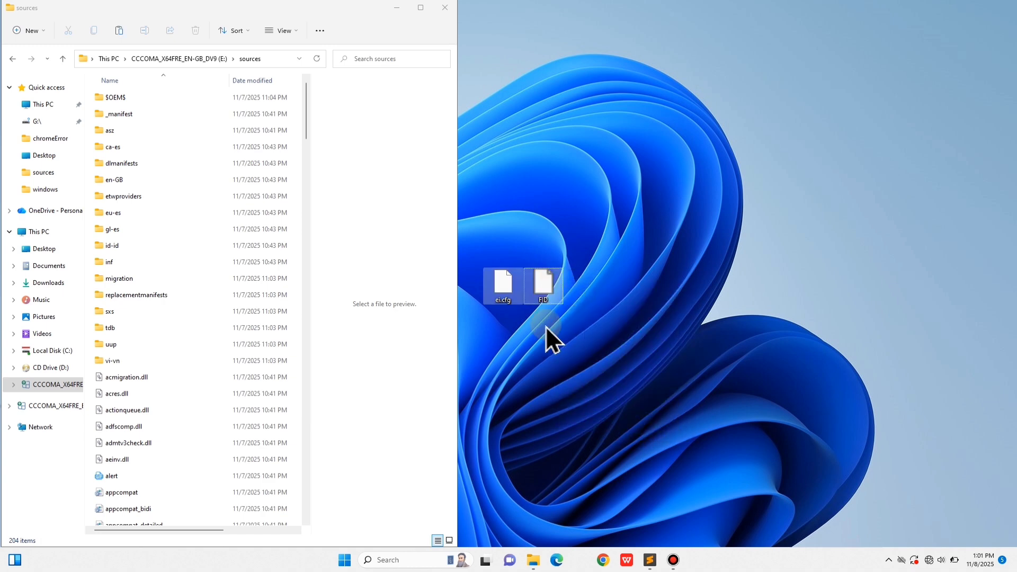
pyautogui.click(88, 424)
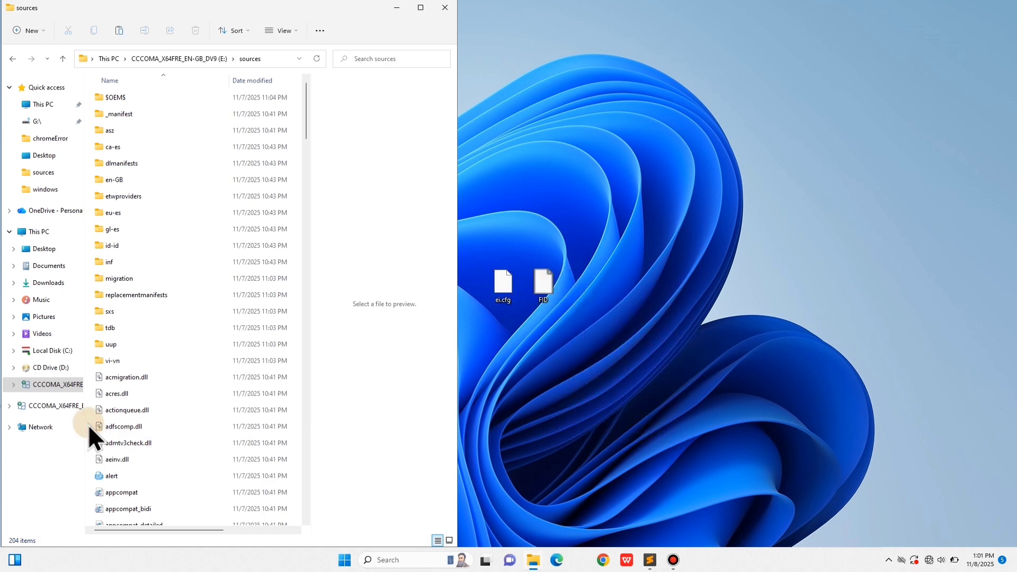
pyautogui.rightClick(88, 424)
pyautogui.click(102, 434)
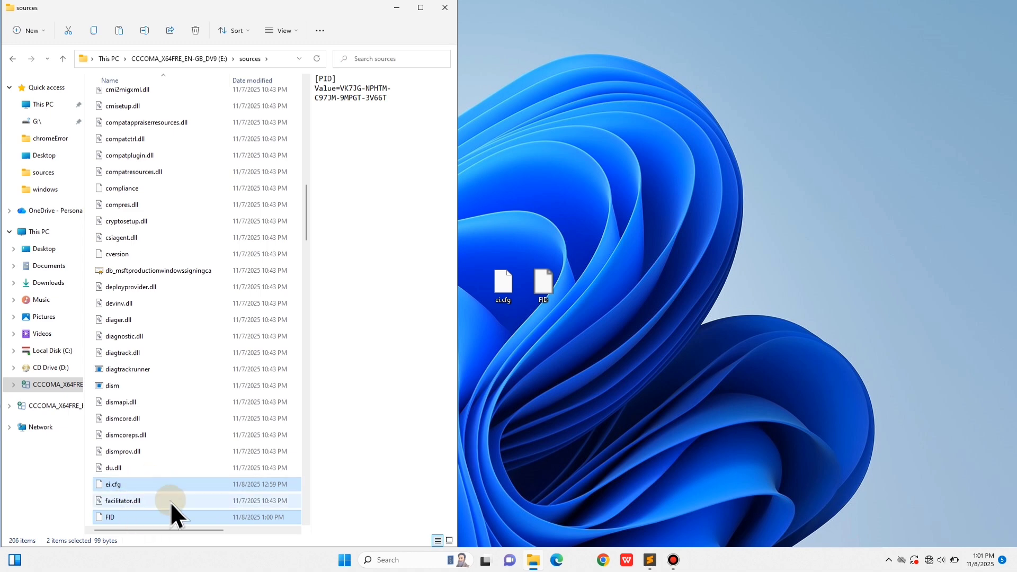
pyautogui.click(445, 9)
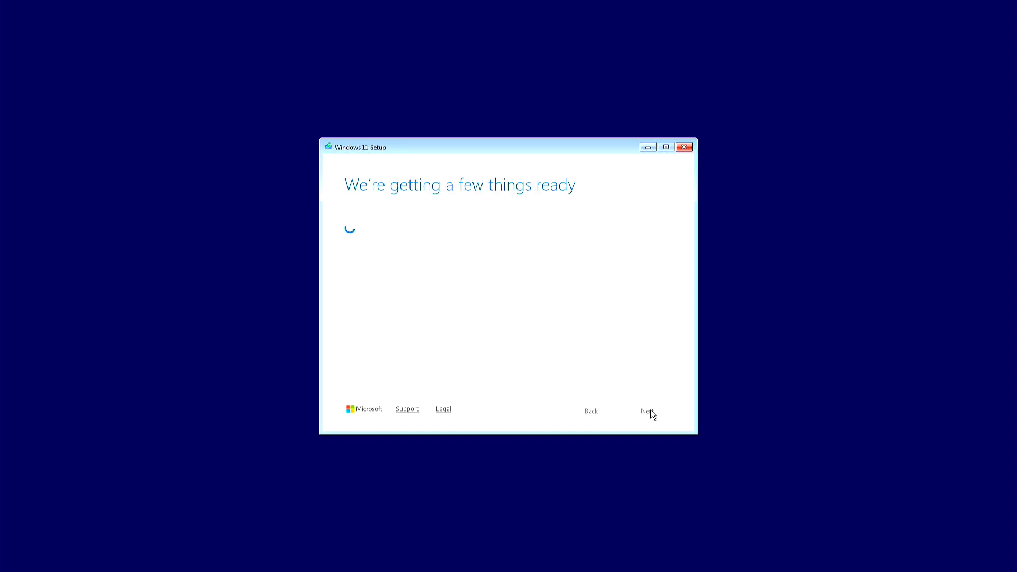
# - Continue past the install-location page to the Ready to install summary
pyautogui.click(645, 412)
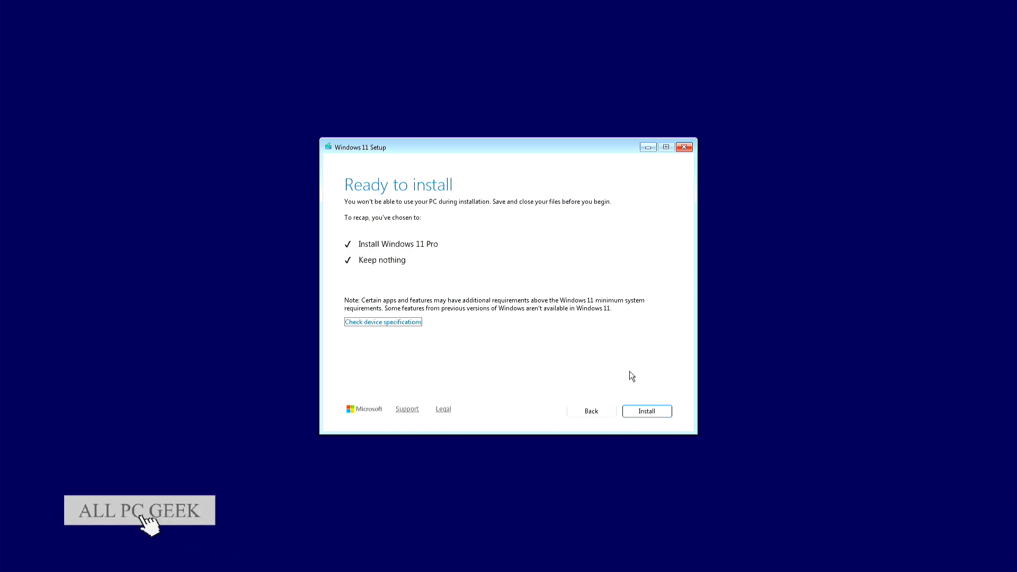
# - Start the Windows 11 Pro installation and let it run through to the privacy pages
pyautogui.click(660, 408)
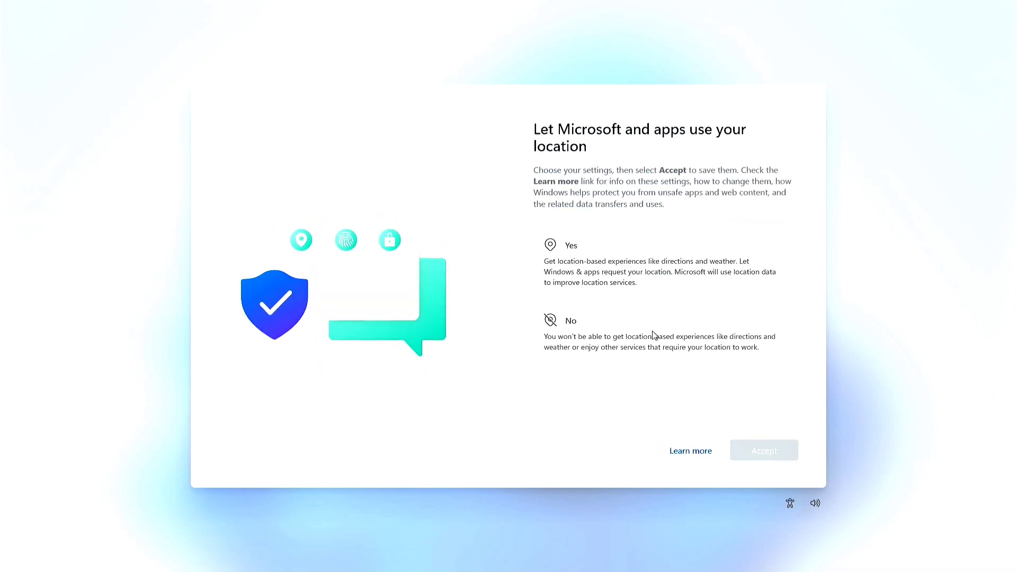
# - Choose No for location and Find my device, Required only for diagnostics, and No for inking & typing
pyautogui.click(611, 340)
pyautogui.click(751, 448)
pyautogui.click(655, 335)
pyautogui.click(760, 451)
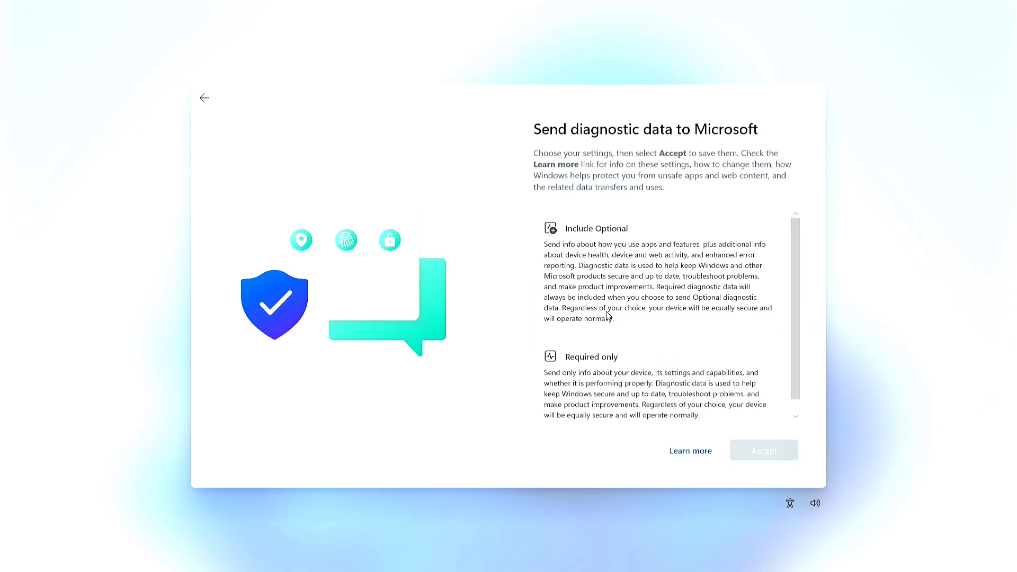
pyautogui.click(625, 363)
pyautogui.click(752, 451)
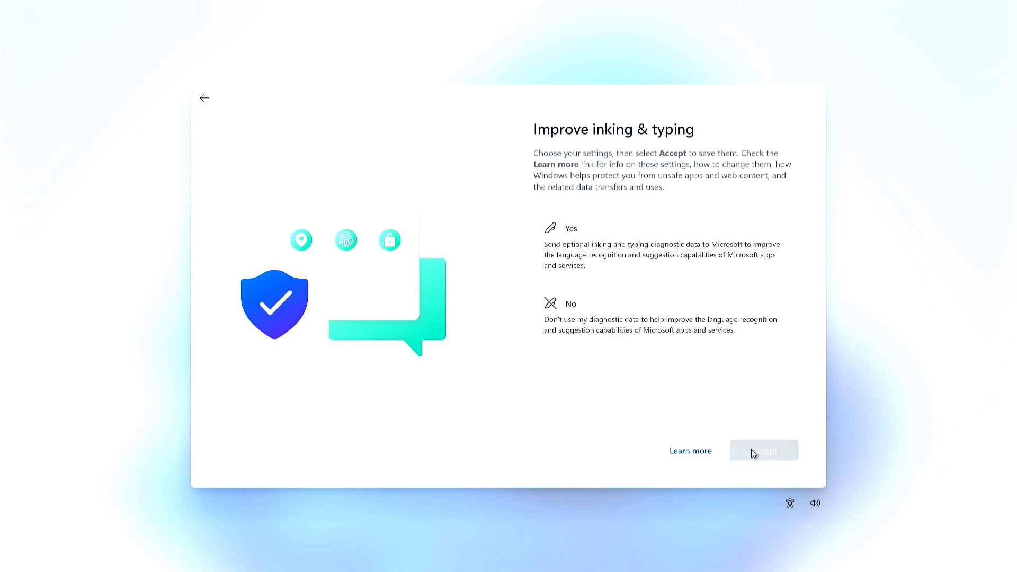
pyautogui.click(668, 342)
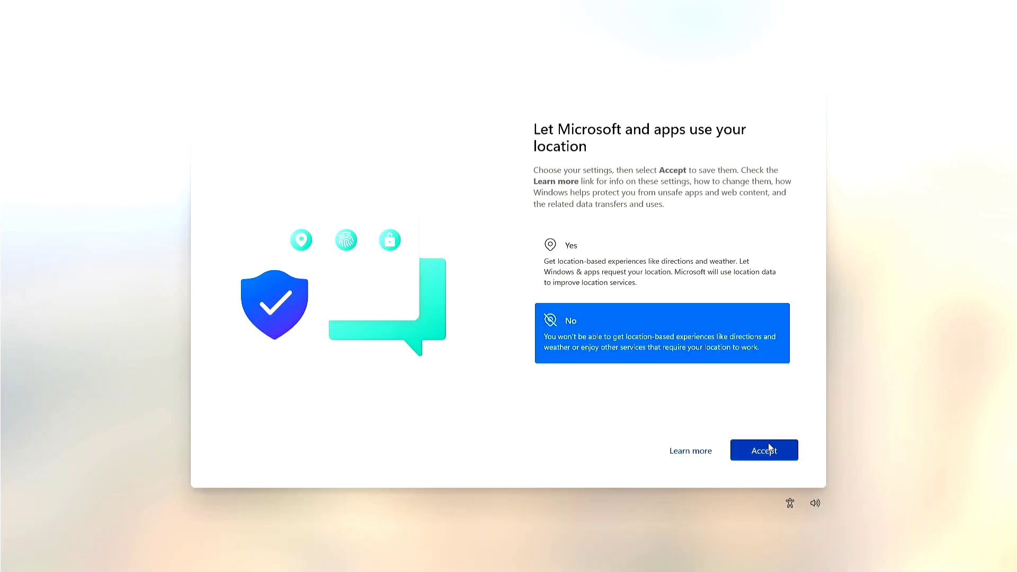
# - Accept No for location, Find my device and inking & typing, Required only diagnostics, and decline tailored experiences
pyautogui.click(768, 449)
pyautogui.click(703, 332)
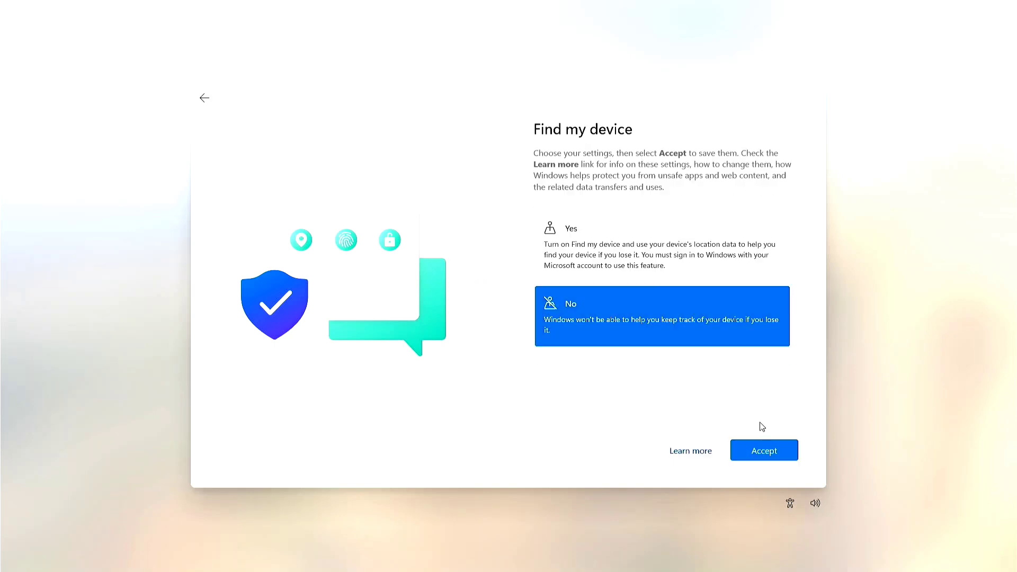
pyautogui.click(765, 451)
pyautogui.click(719, 393)
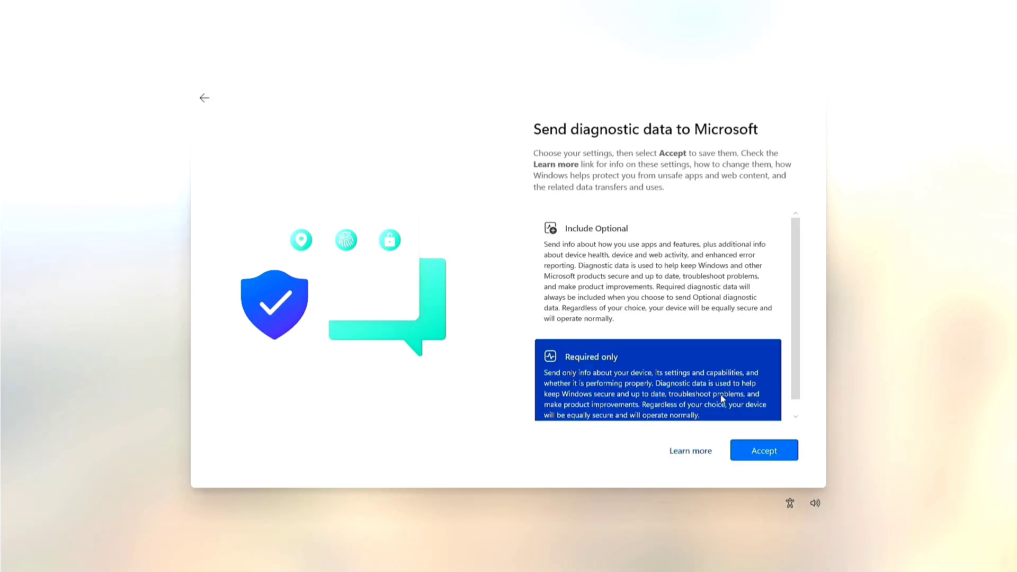
pyautogui.click(768, 453)
pyautogui.click(675, 325)
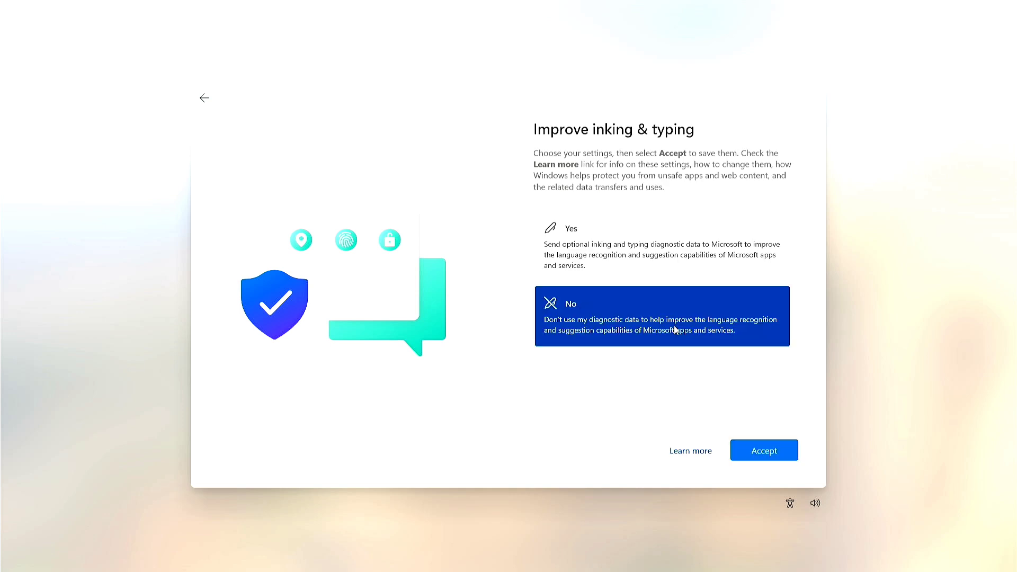
pyautogui.click(754, 444)
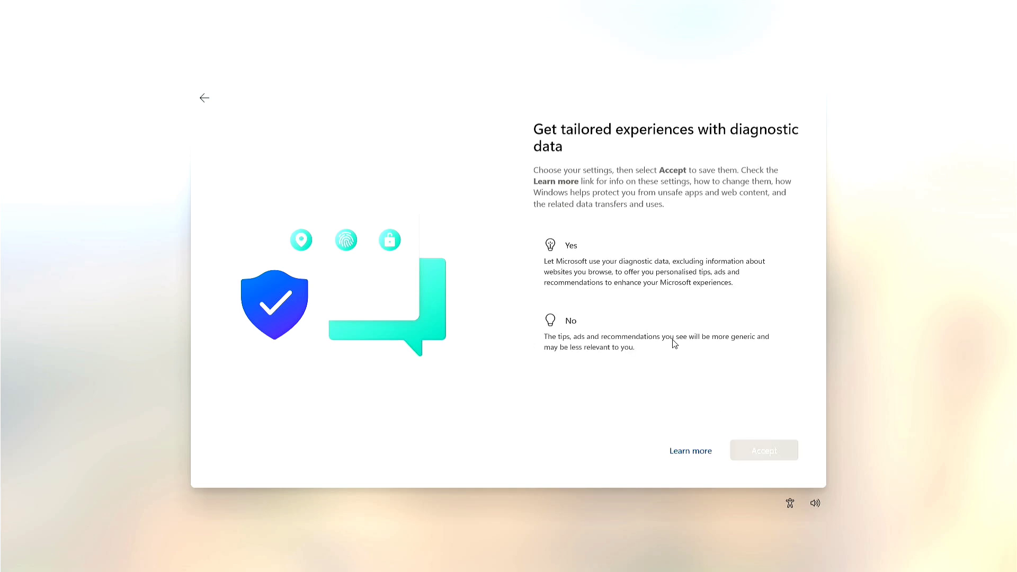
pyautogui.click(670, 334)
# - Finish the privacy setup, dismiss the Start menu, and refresh the new desktop
pyautogui.click(768, 454)
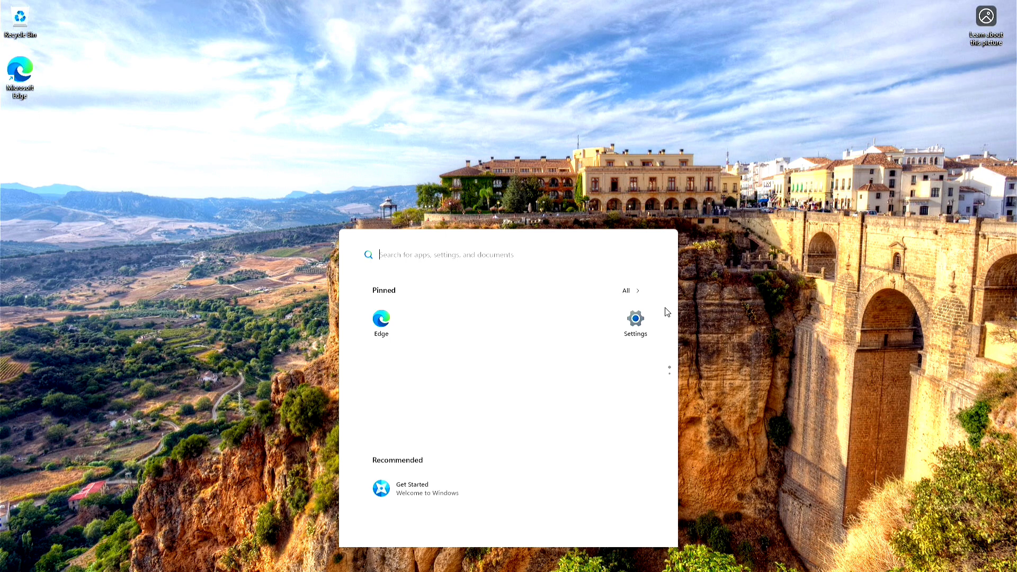
pyautogui.click(714, 275)
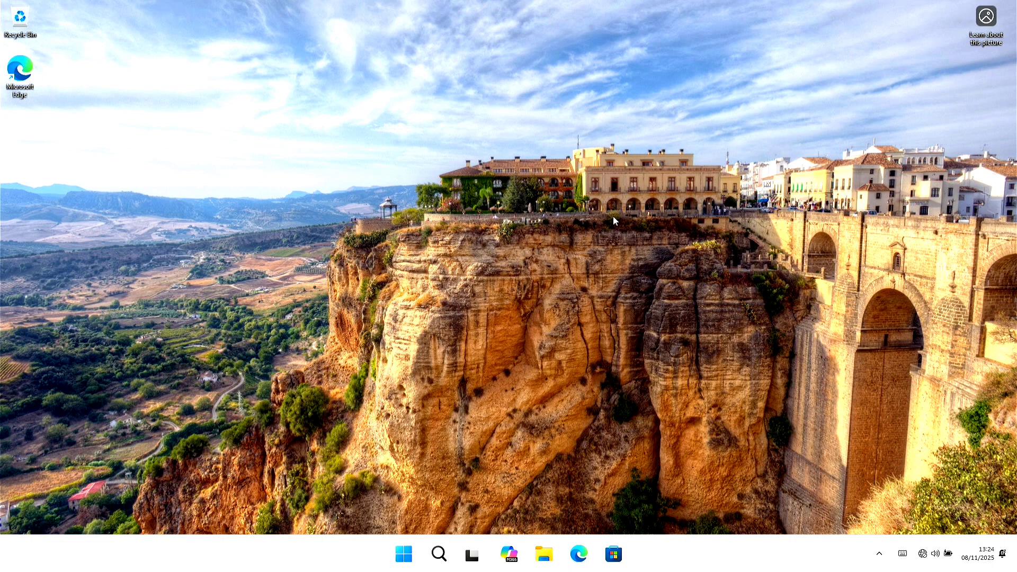
pyautogui.rightClick(550, 208)
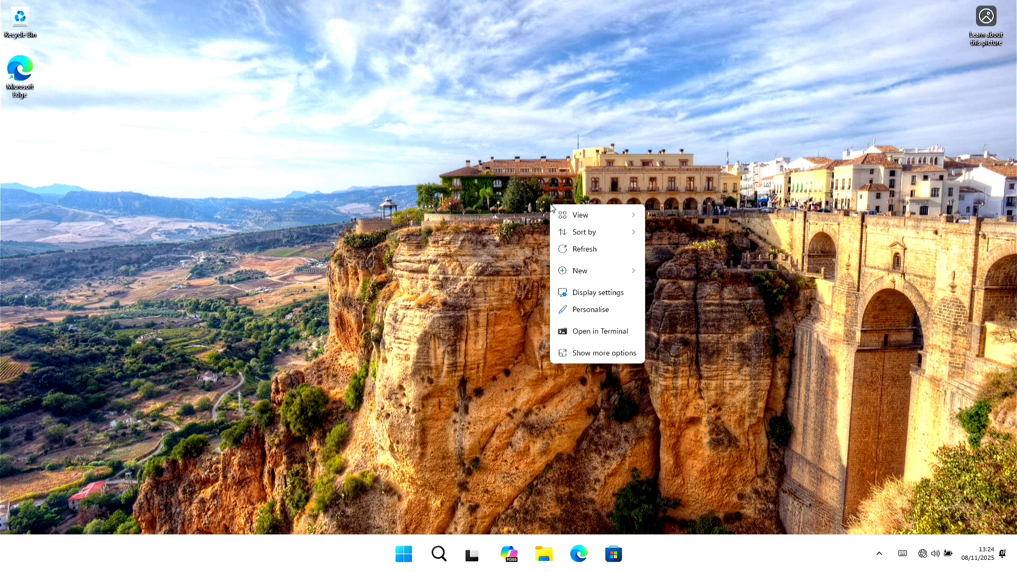
pyautogui.click(584, 250)
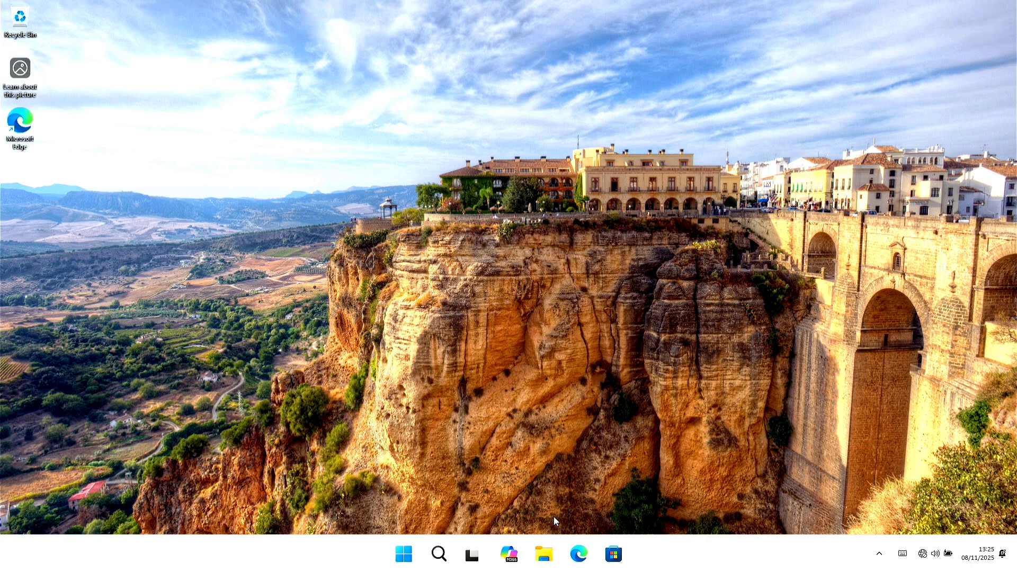
# - Open File Explorer at This PC and bring up its context menu
pyautogui.click(544, 554)
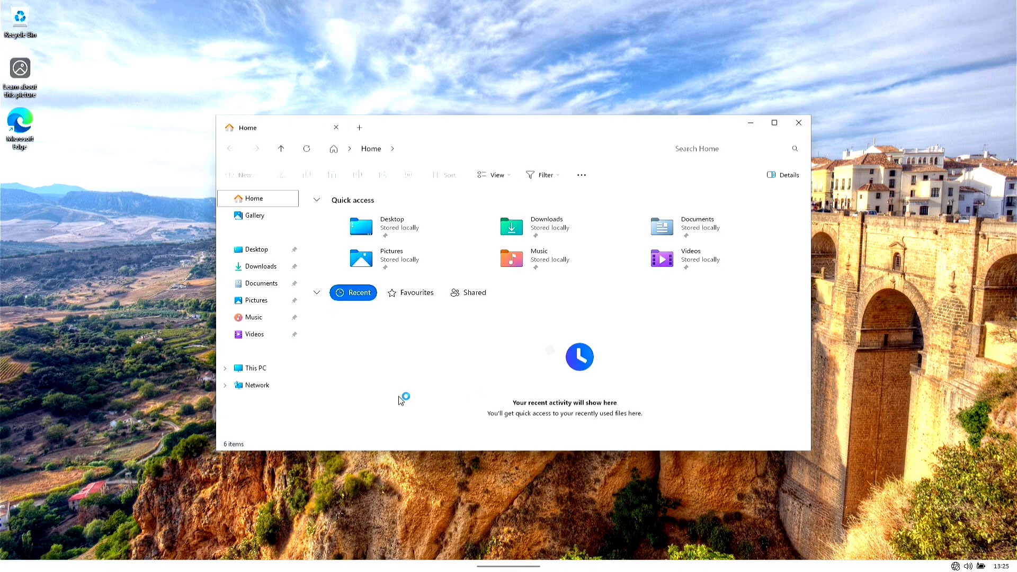
pyautogui.click(256, 368)
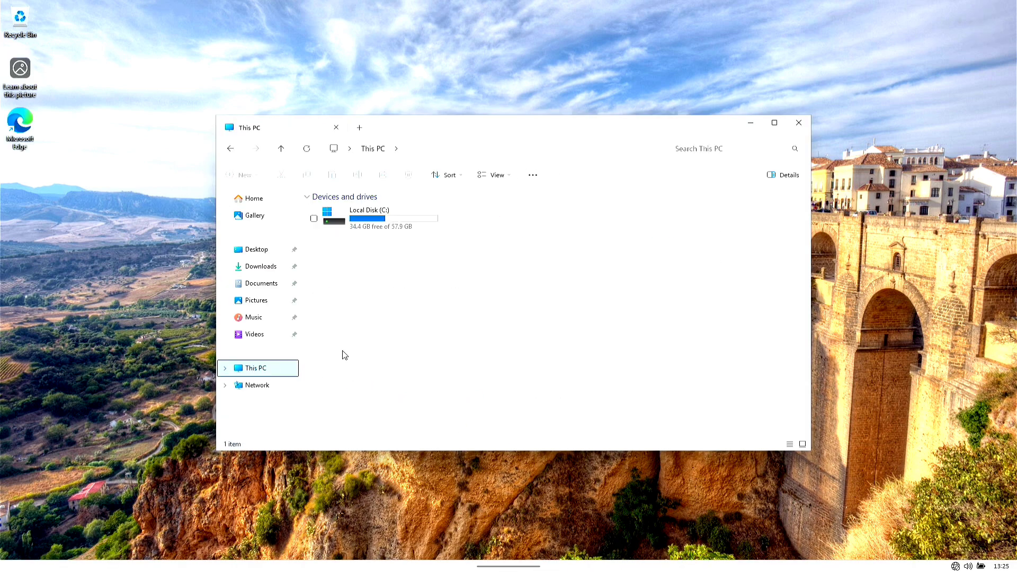
pyautogui.rightClick(371, 338)
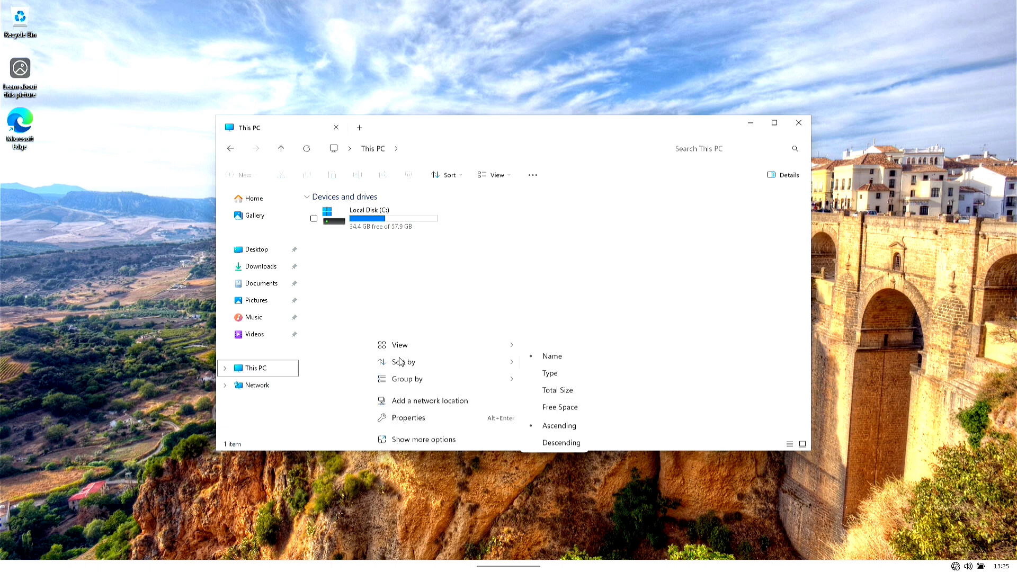
# - Open This PC's Properties through Show more options to reach Settings > System > About
pyautogui.click(422, 441)
pyautogui.click(416, 431)
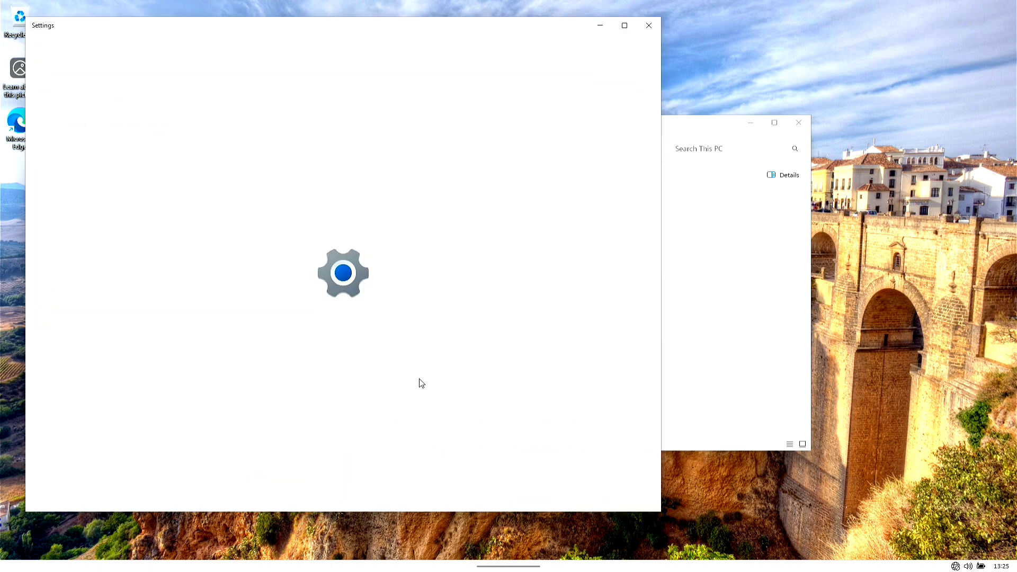